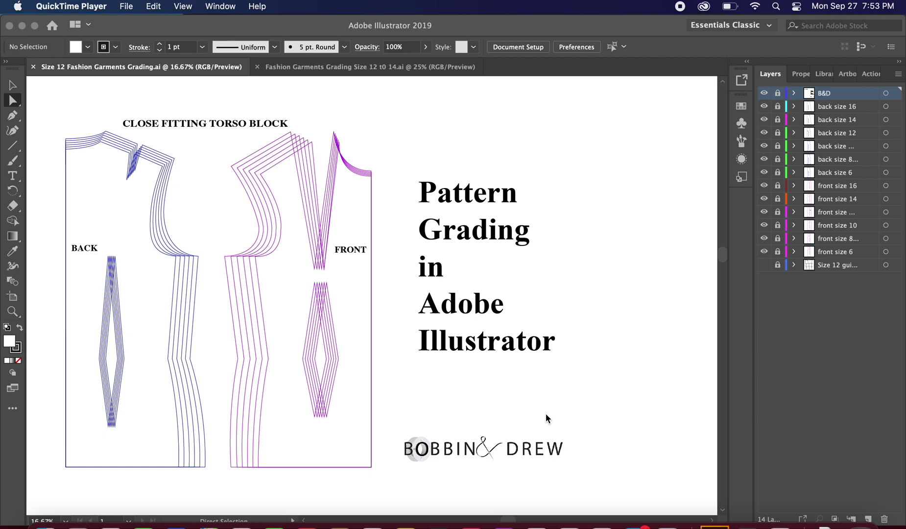
Switch to the Fashion Garments Grading Size 12 t0 14.ai document
click(285, 68)
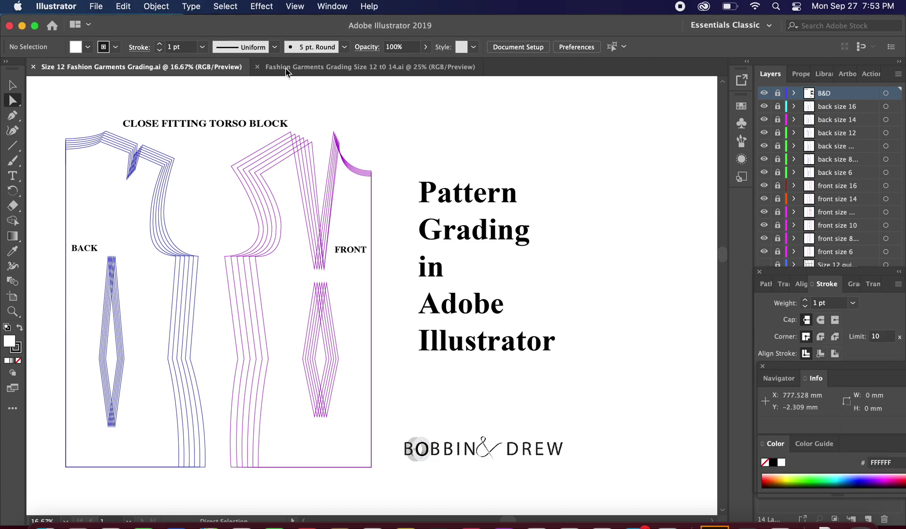
click(285, 68)
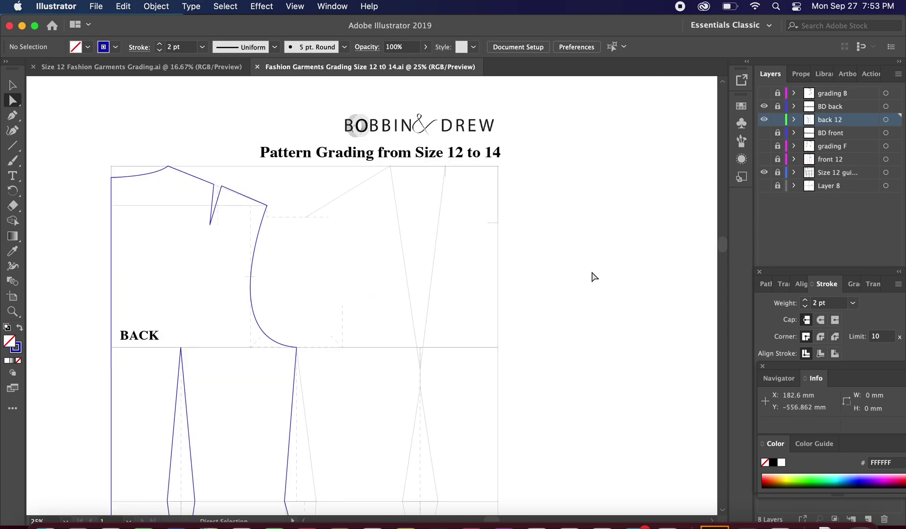
scroll(584, 267, down, 1)
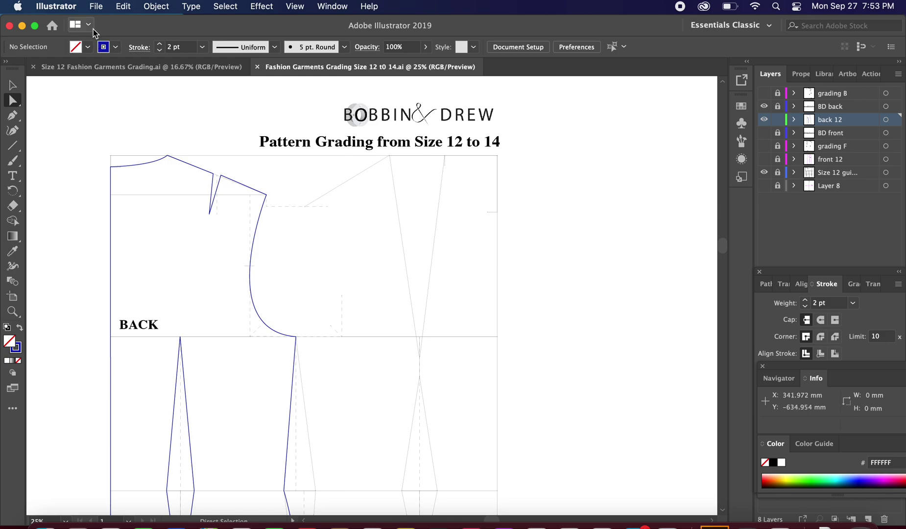
Check the keyboard increment in the General preferences and the measurement units in the Units preferences
click(68, 8)
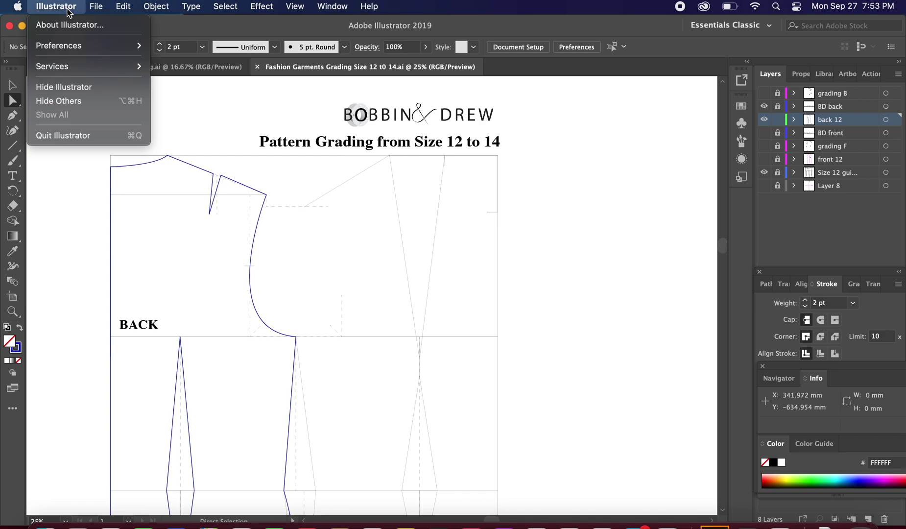
mouse_move(83, 50)
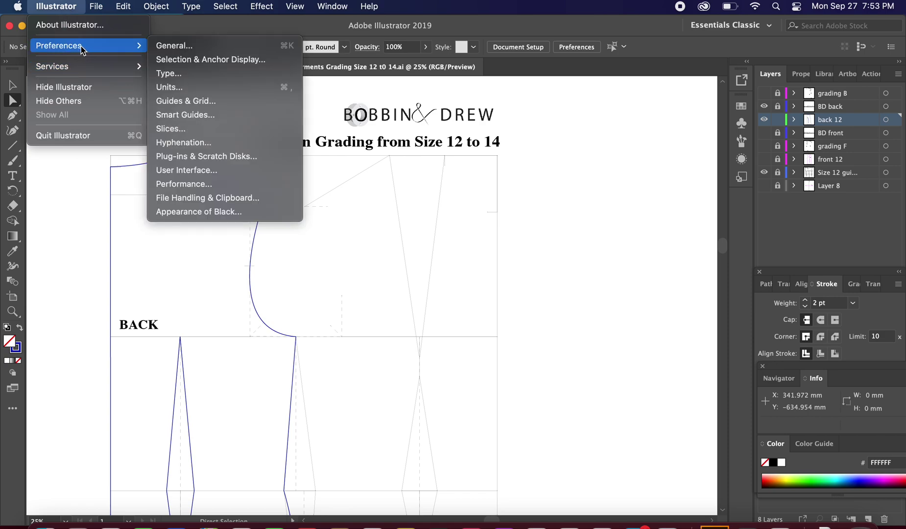
click(238, 50)
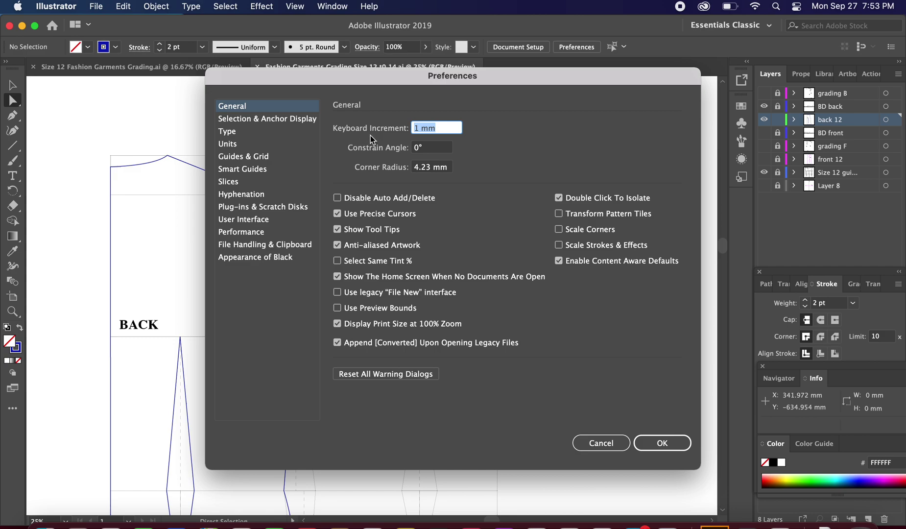
click(230, 147)
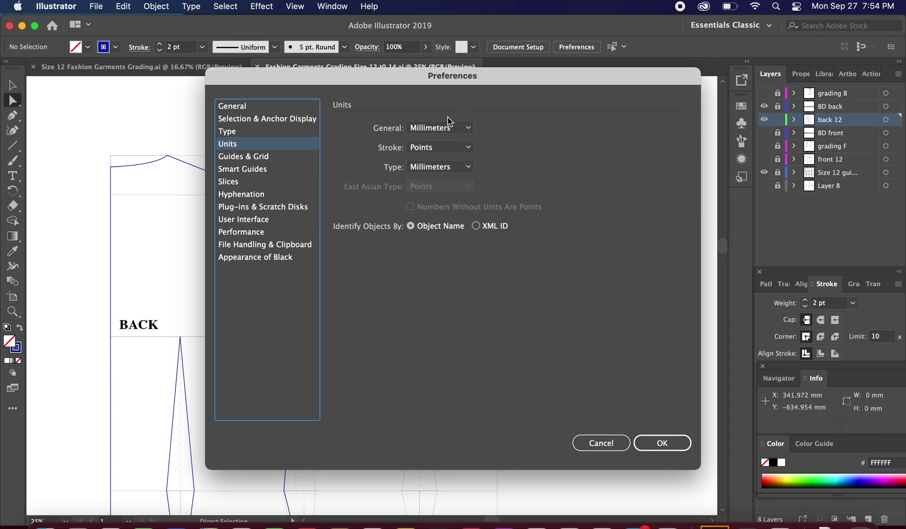
click(255, 107)
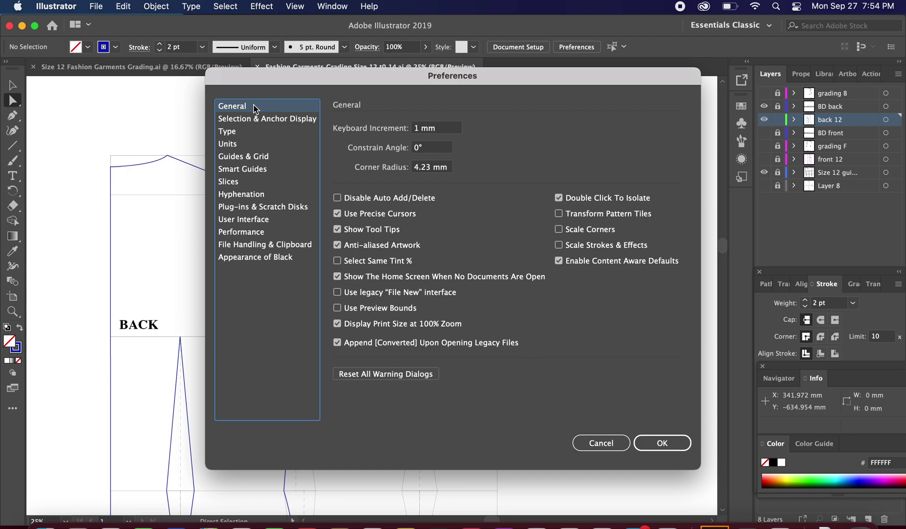
click(652, 444)
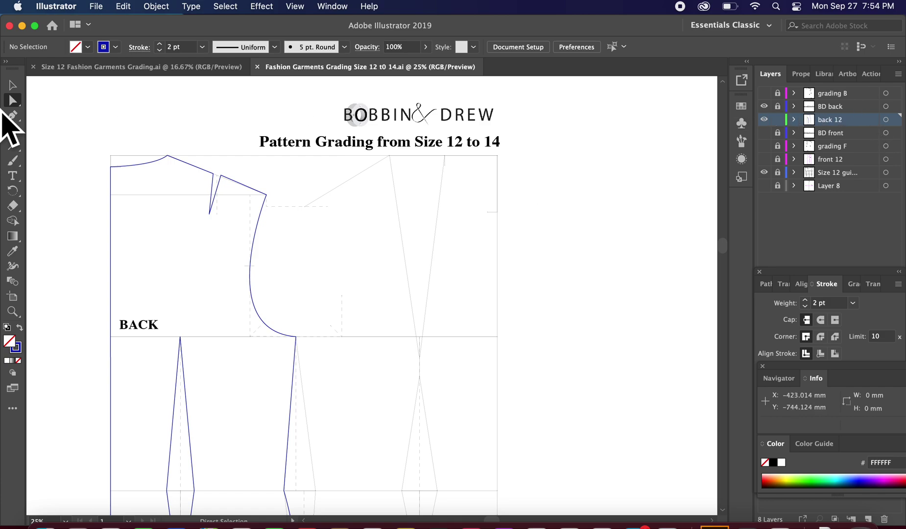
Duplicate the back 12 layer as back 14 and lock the original back 12 layer
click(898, 73)
click(850, 105)
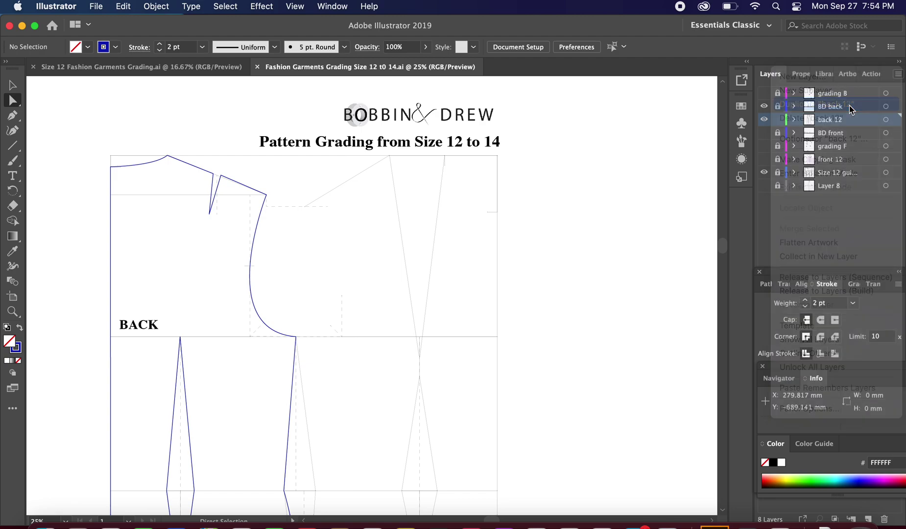
double_click(839, 119)
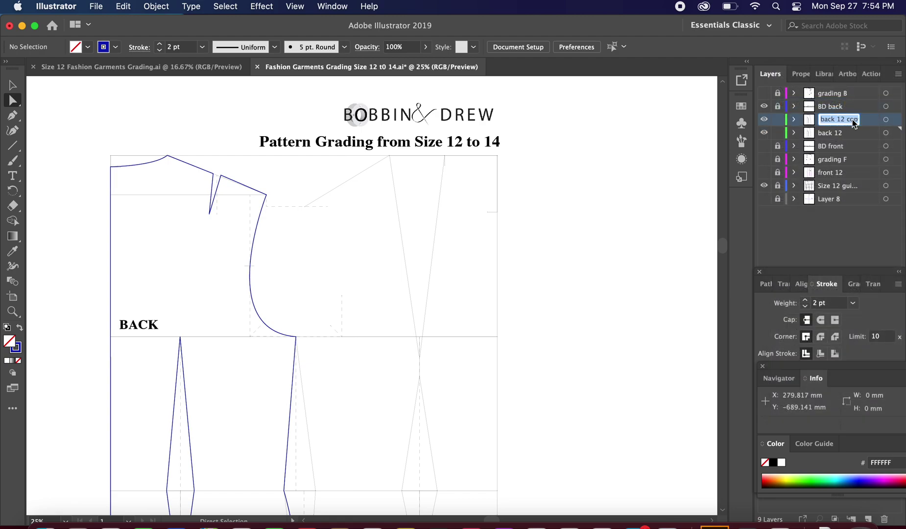
click(846, 119)
drag(846, 119, 819, 128)
text(back 14)
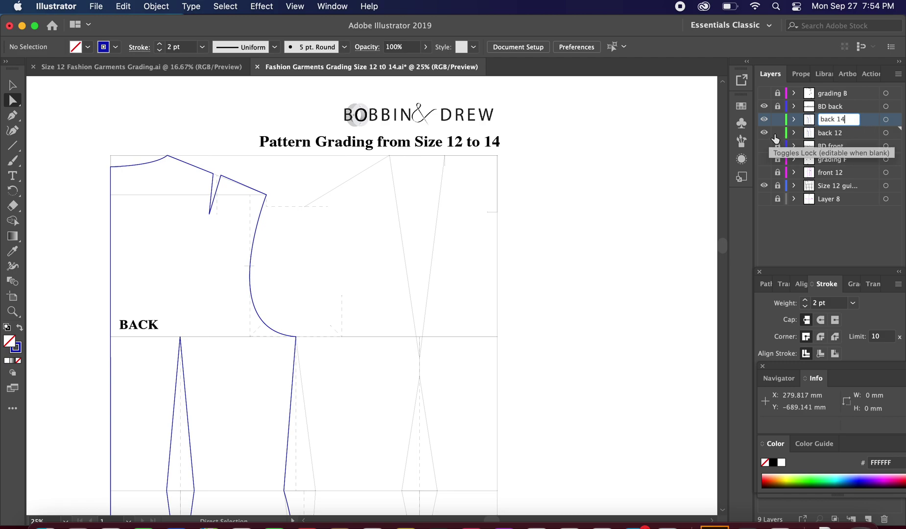
key(Return)
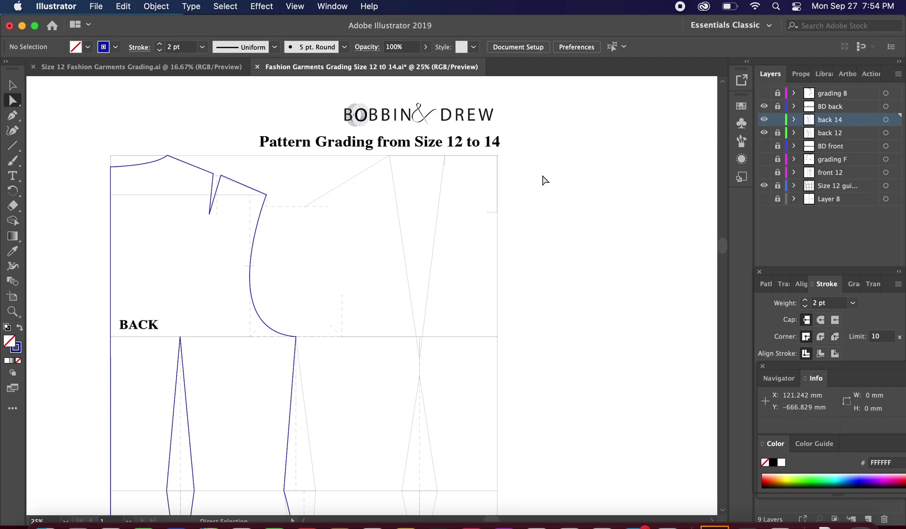
View the X and Y axis diagram on Layer 8 and hide that layer again
key(space)
mouse_move(427, 211)
mouse_down()
mouse_move(445, 217)
mouse_move(417, 213)
mouse_up()
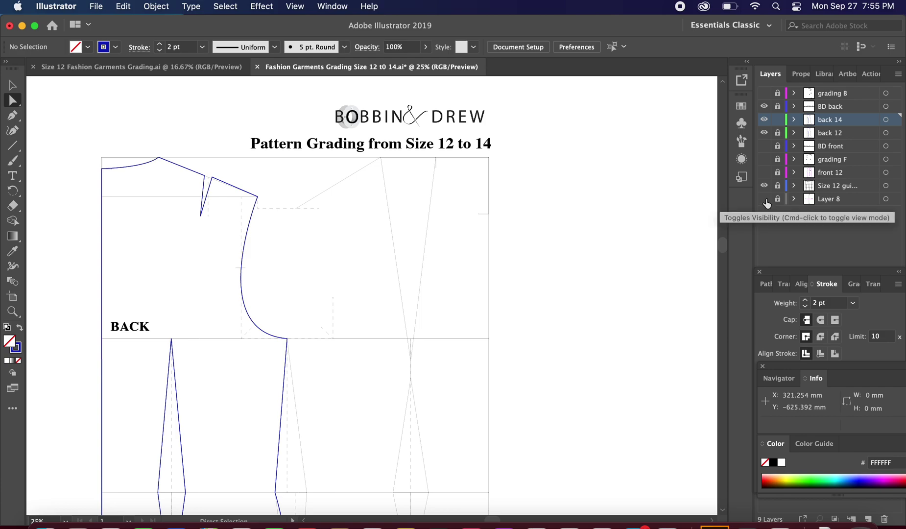
click(764, 199)
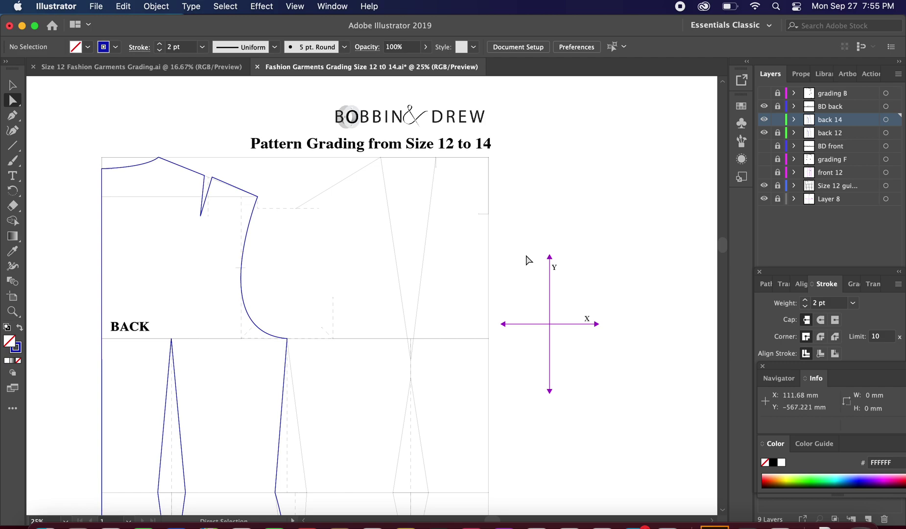
click(764, 199)
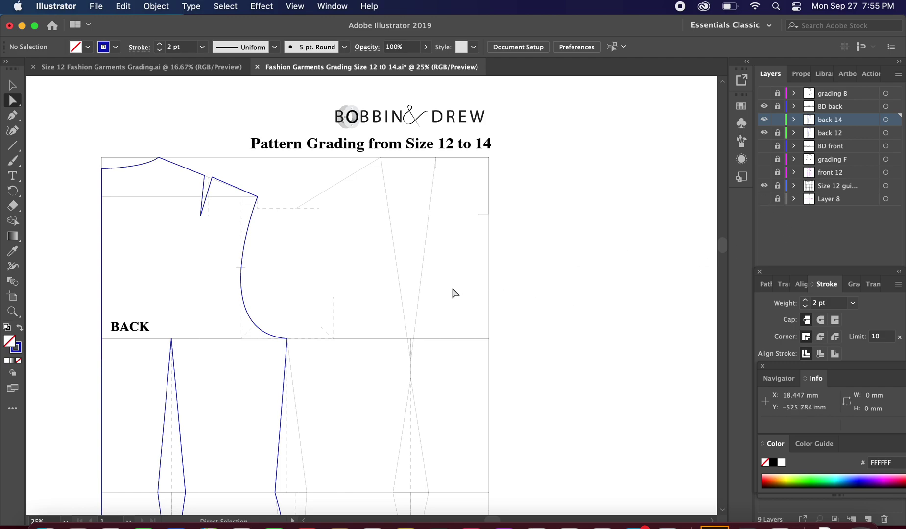
Show the grading B layer with the grading notes for the back pattern
drag(454, 293, 492, 293)
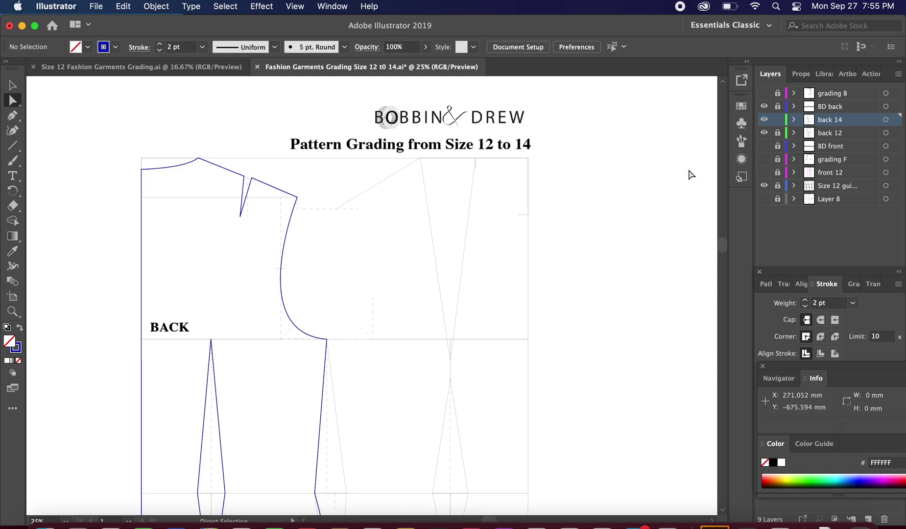
click(764, 93)
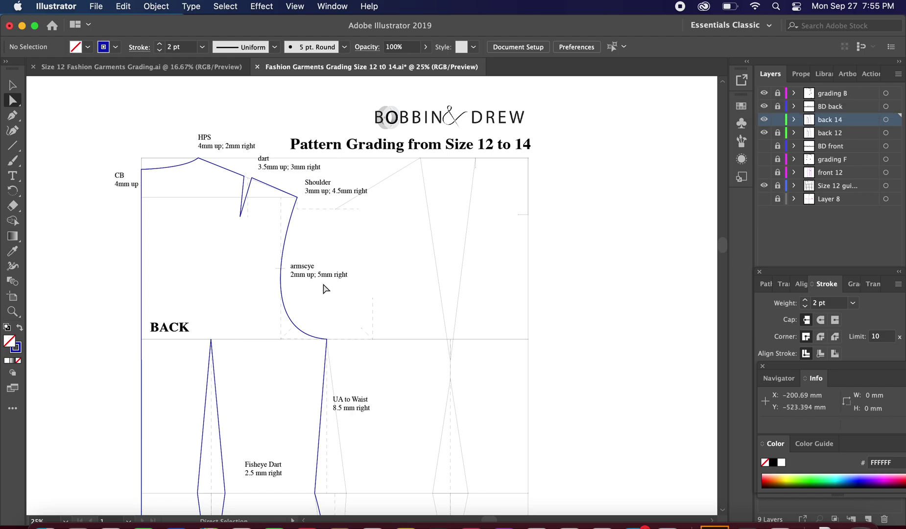
scroll(336, 283, up, 2)
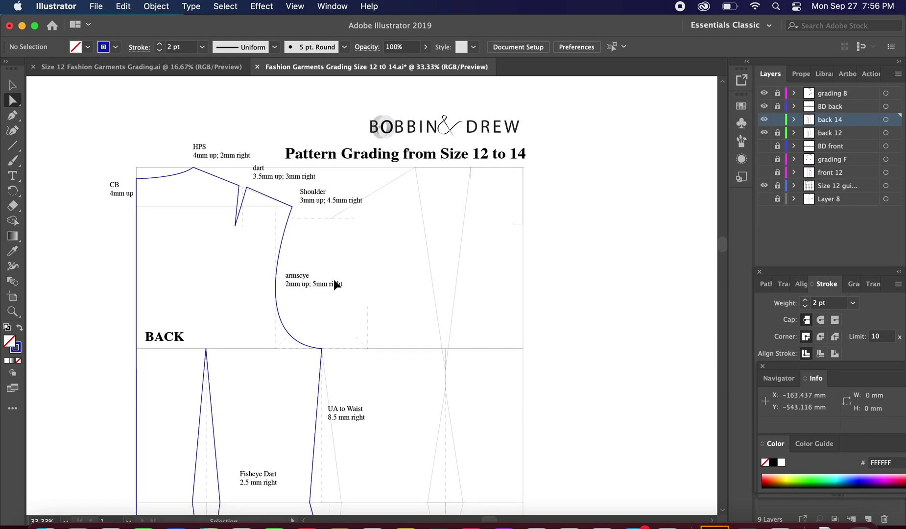
key(super+equal)
drag(323, 279, 546, 374)
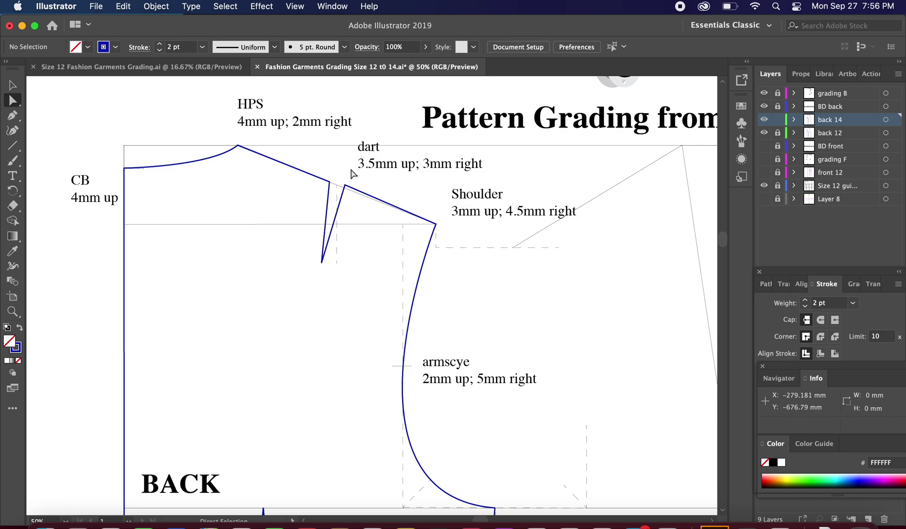
scroll(300, 159, up, 1)
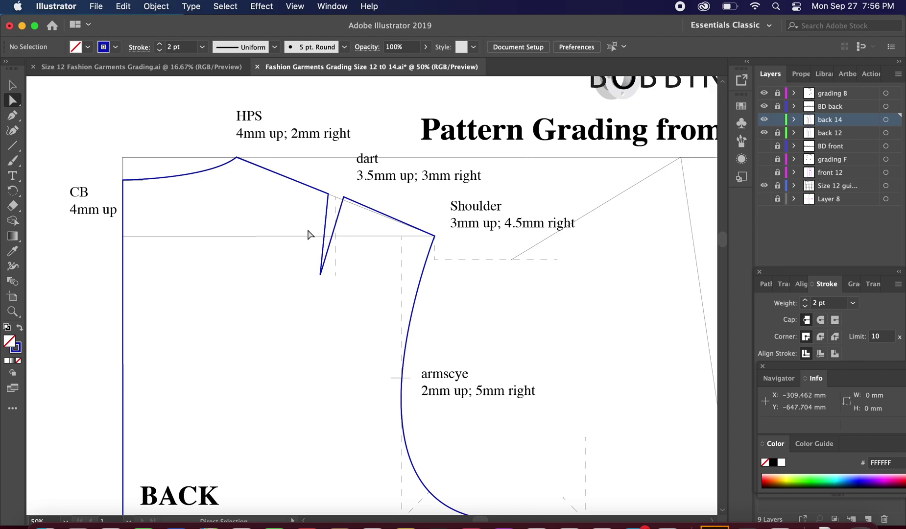
Select the centre back neck anchor point on back 14 and set its move to 0 mm horizontal and -4 mm vertical
drag(96, 161, 153, 202)
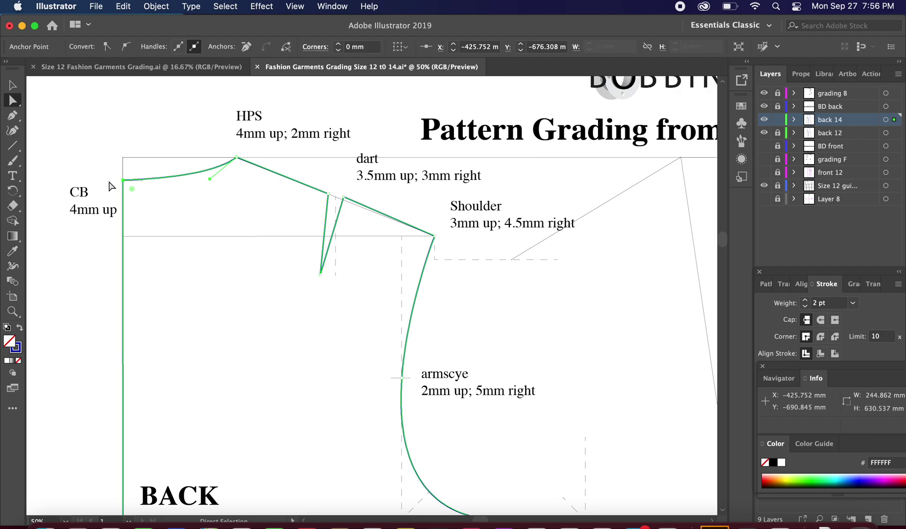
right_click(141, 206)
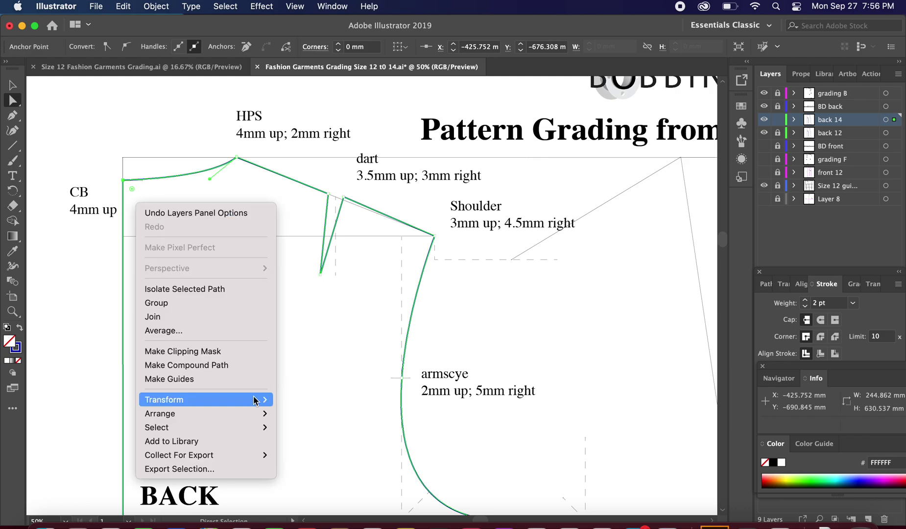
mouse_move(256, 400)
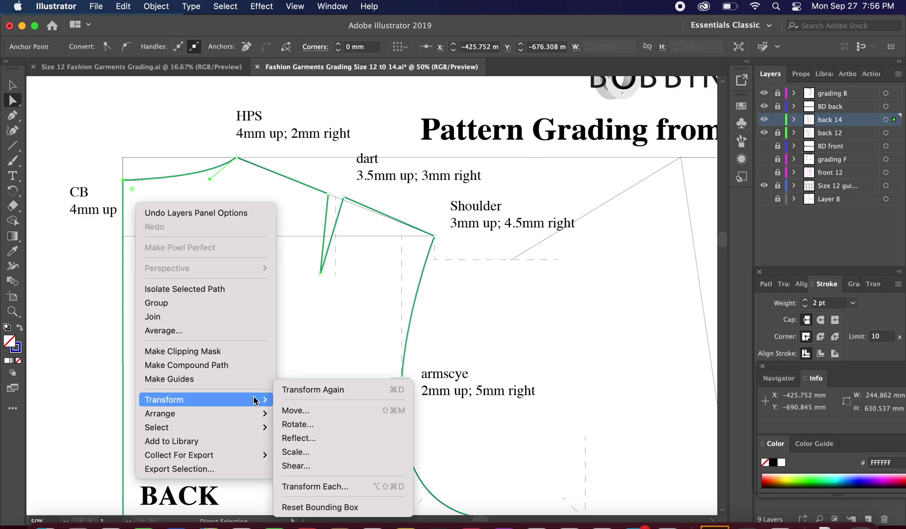
click(293, 411)
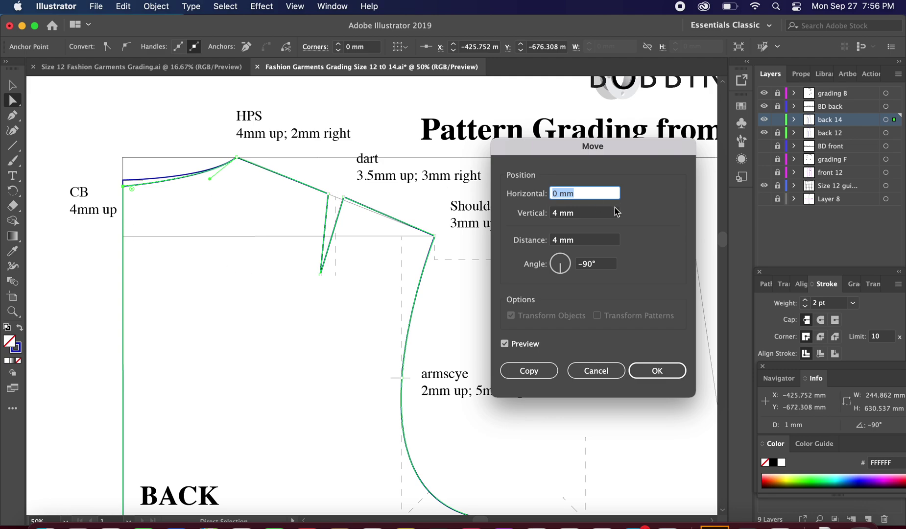
double_click(557, 213)
text(-)
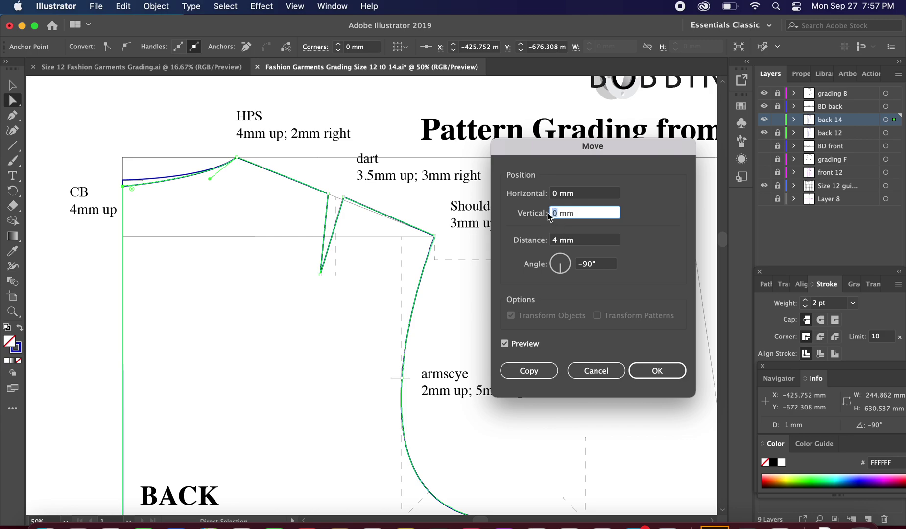
text(-4)
Compare the centre back neck point with the move preview on and off, apply the move and deselect the path
click(505, 343)
click(505, 344)
click(505, 344)
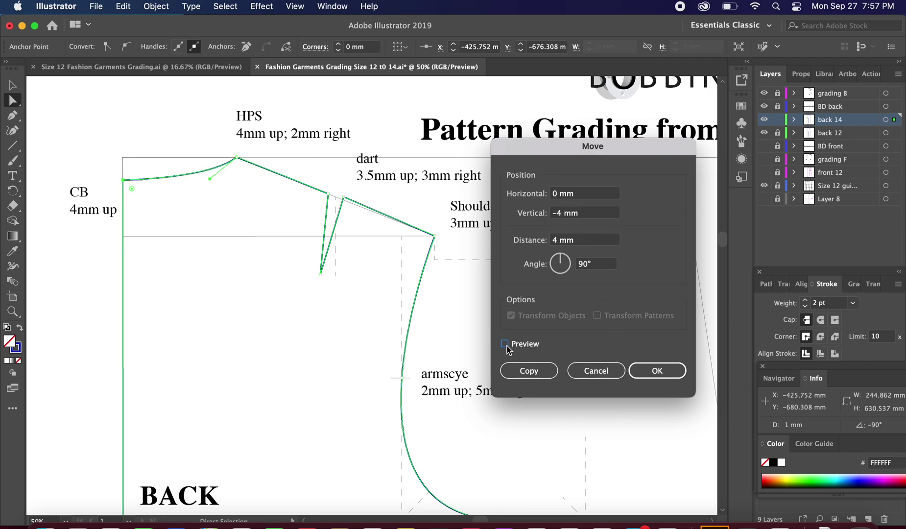
click(505, 344)
click(505, 344)
click(505, 344)
click(505, 344)
click(504, 344)
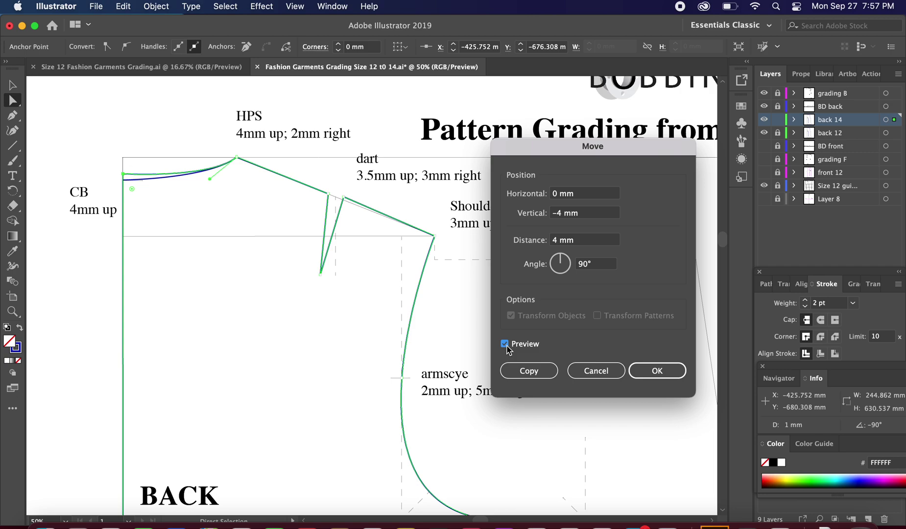
click(505, 344)
click(505, 344)
click(658, 372)
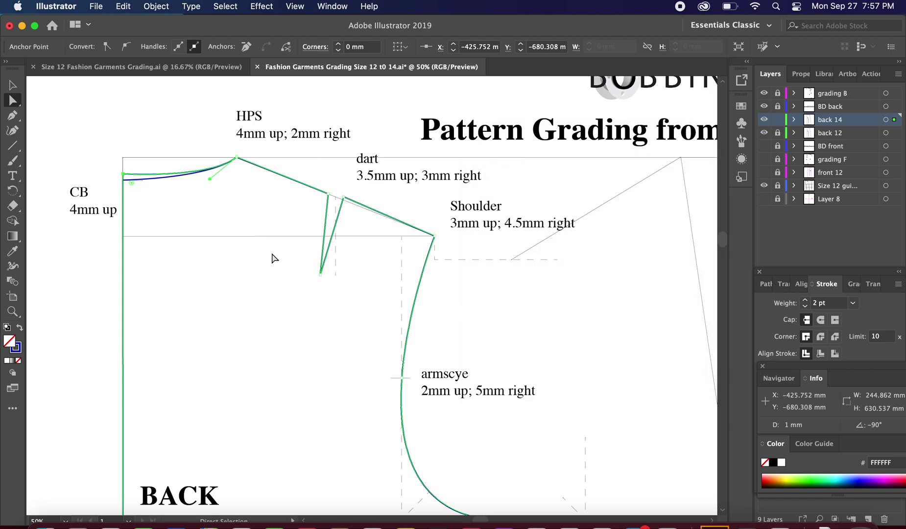
click(233, 221)
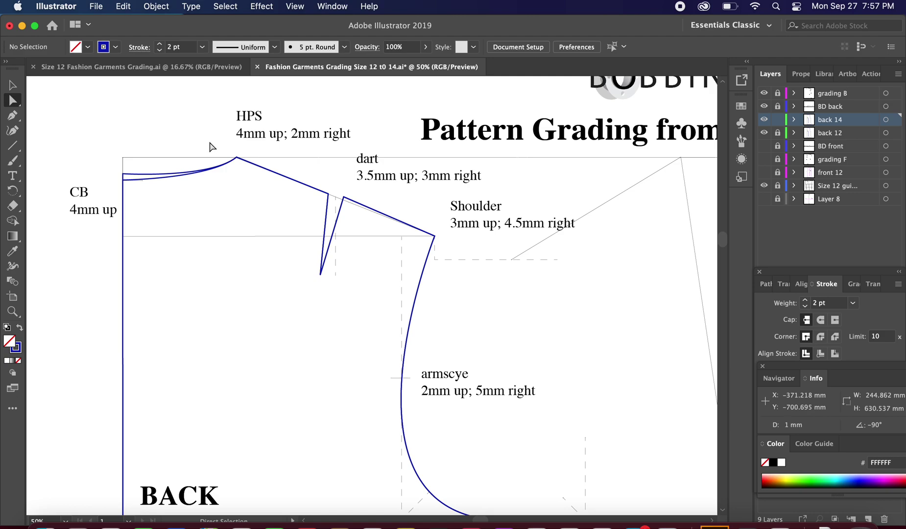
Select the high point shoulder (HPS) anchor on back 14 and set its move to 2 mm horizontal and -4 mm vertical
drag(211, 147, 259, 189)
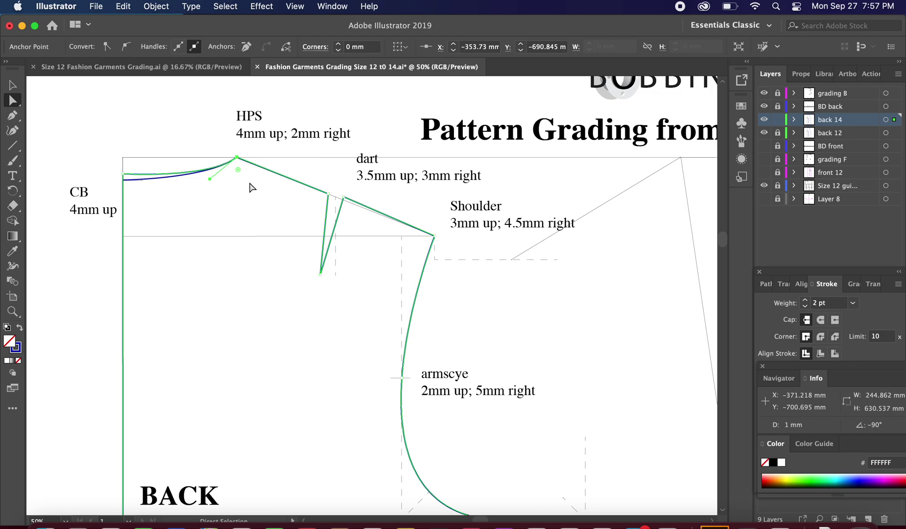
right_click(250, 185)
mouse_move(338, 382)
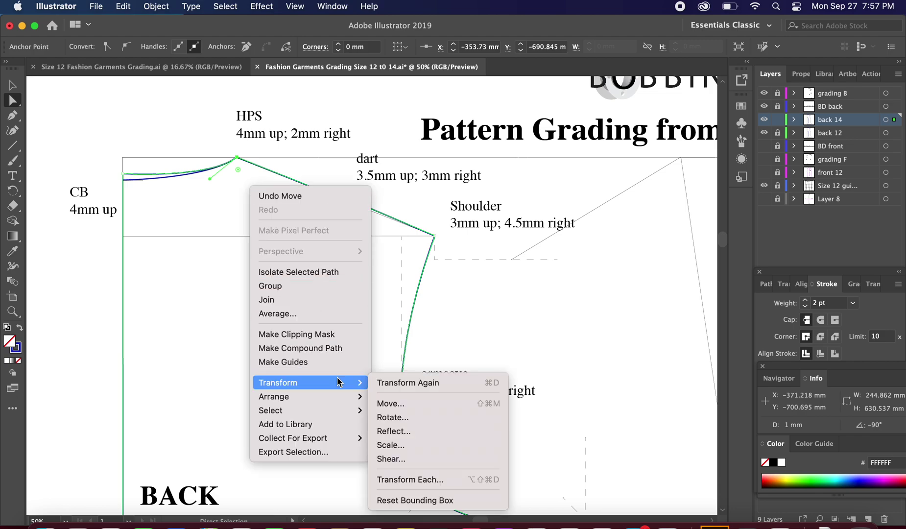
click(392, 404)
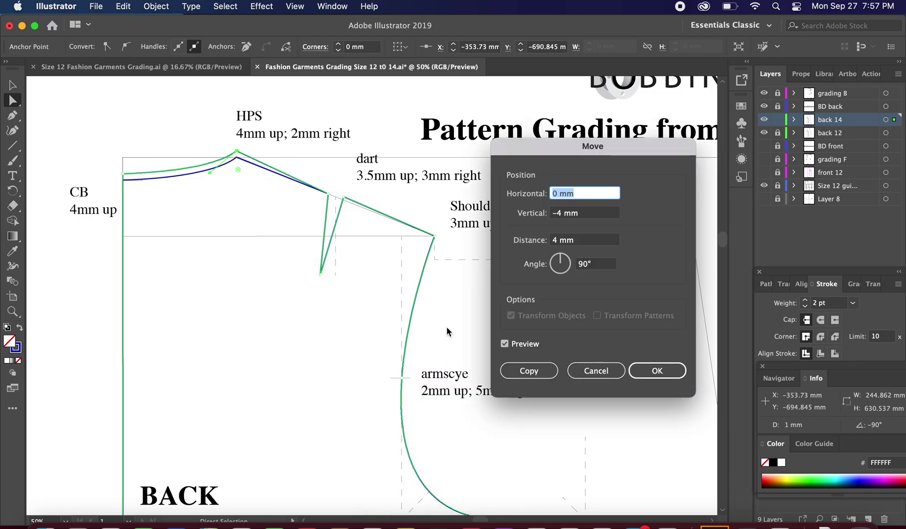
click(560, 217)
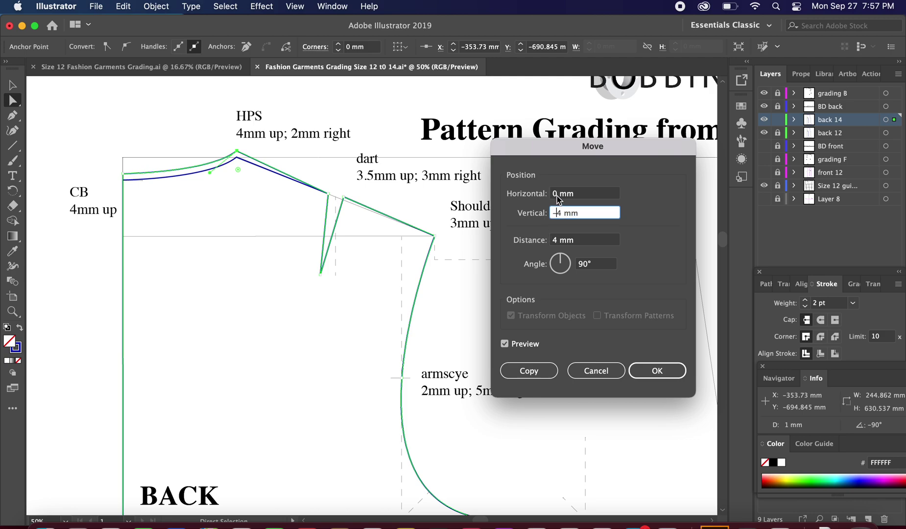
click(557, 195)
drag(557, 195, 543, 198)
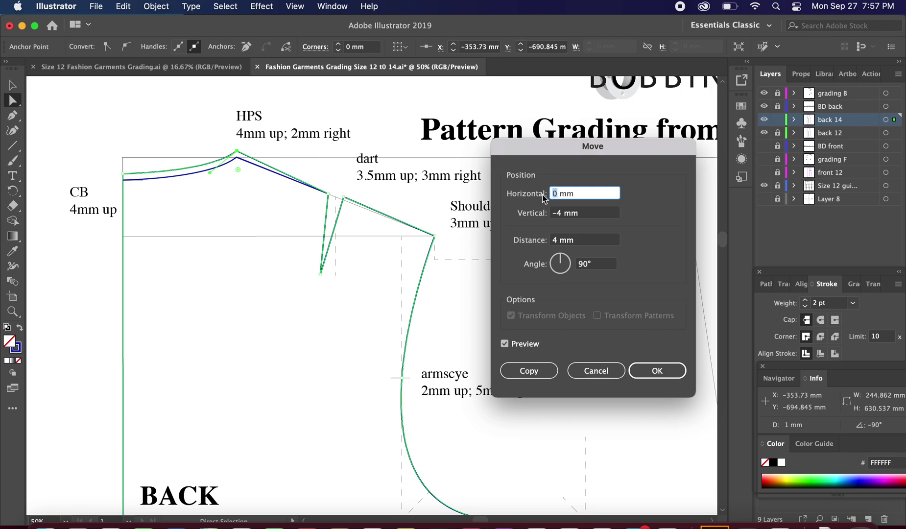
text(2)
Compare the HPS point with the move preview on and off, apply the move and deselect the path
click(505, 344)
click(505, 344)
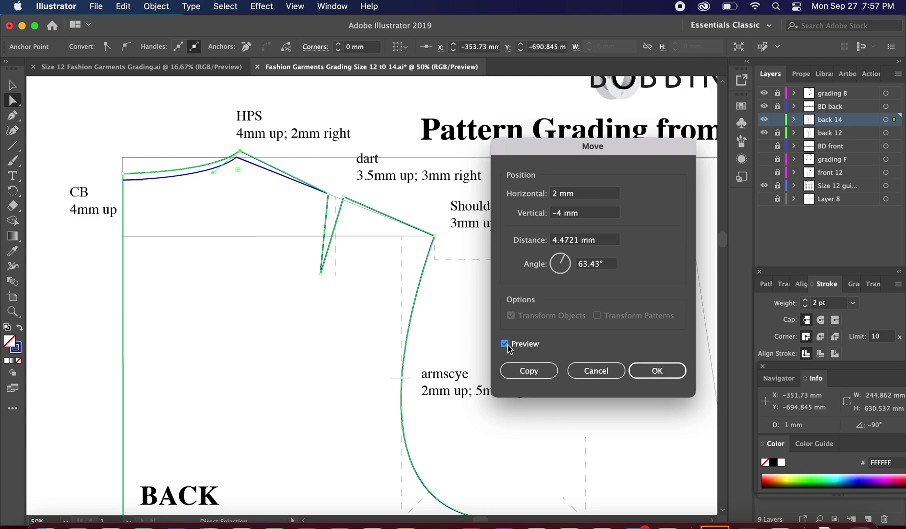
click(504, 343)
click(505, 343)
click(652, 371)
click(448, 320)
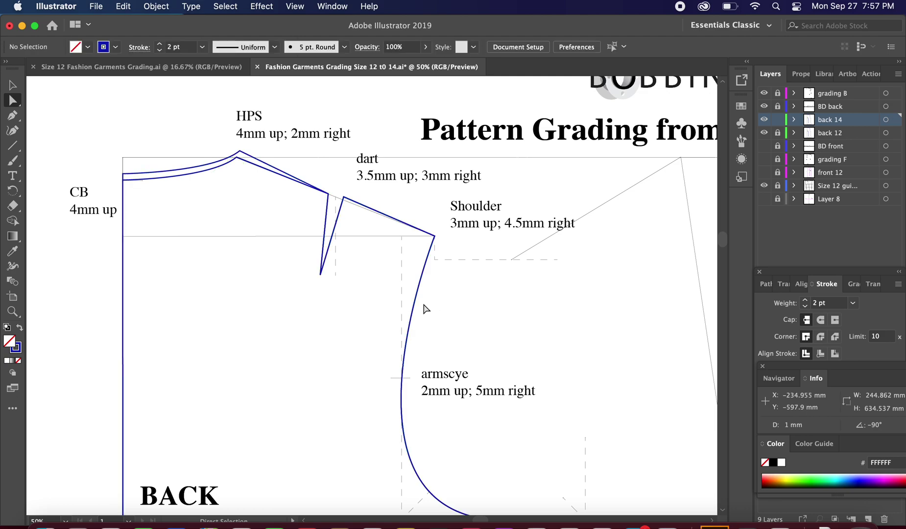
Move the shoulder dart's anchor points on back 14 by 3 mm horizontal and -3.5 mm vertical, and deselect the path
drag(381, 295, 341, 324)
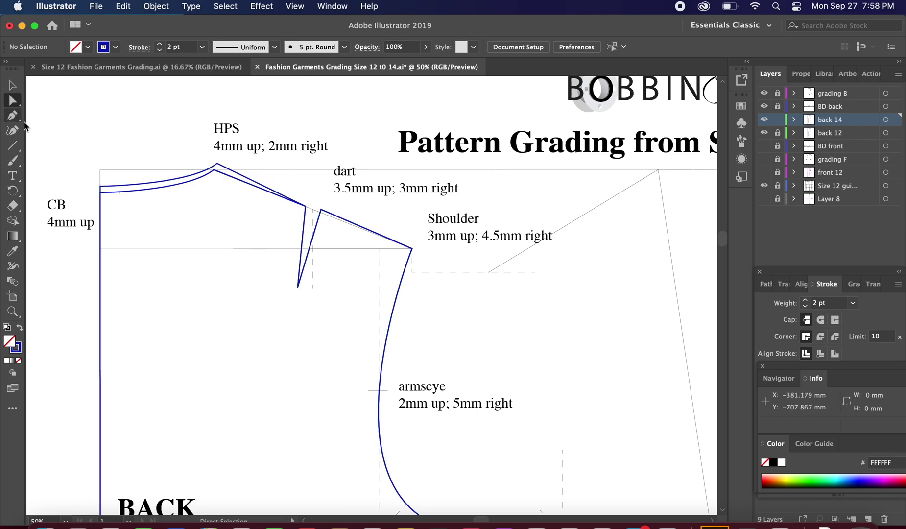
drag(287, 180, 328, 301)
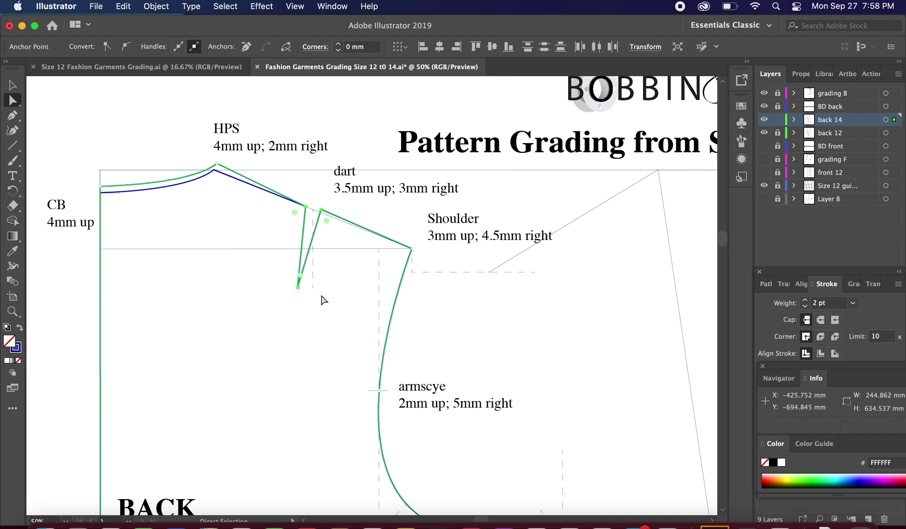
right_click(326, 253)
mouse_move(396, 438)
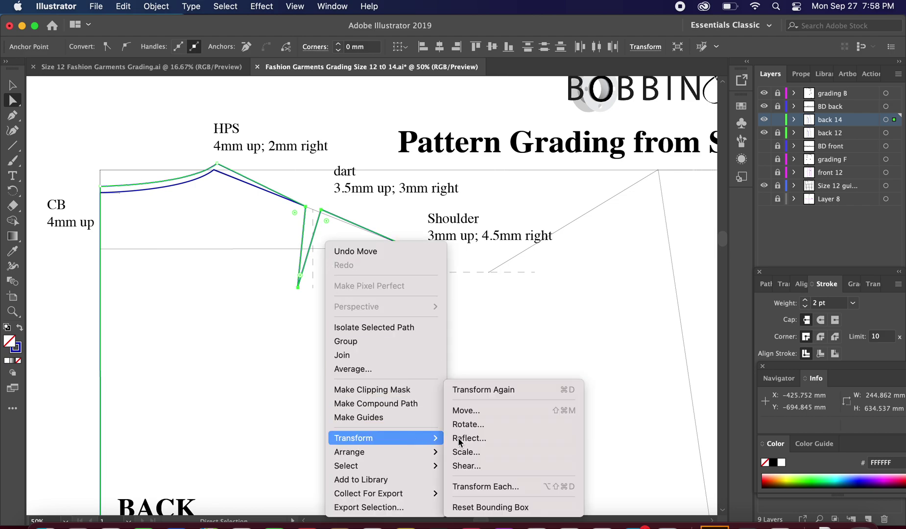
click(489, 415)
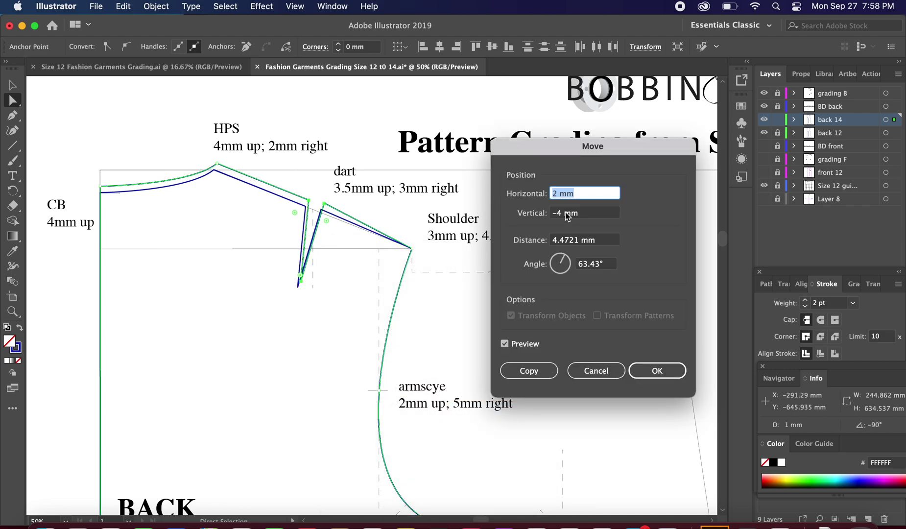
drag(562, 152, 572, 150)
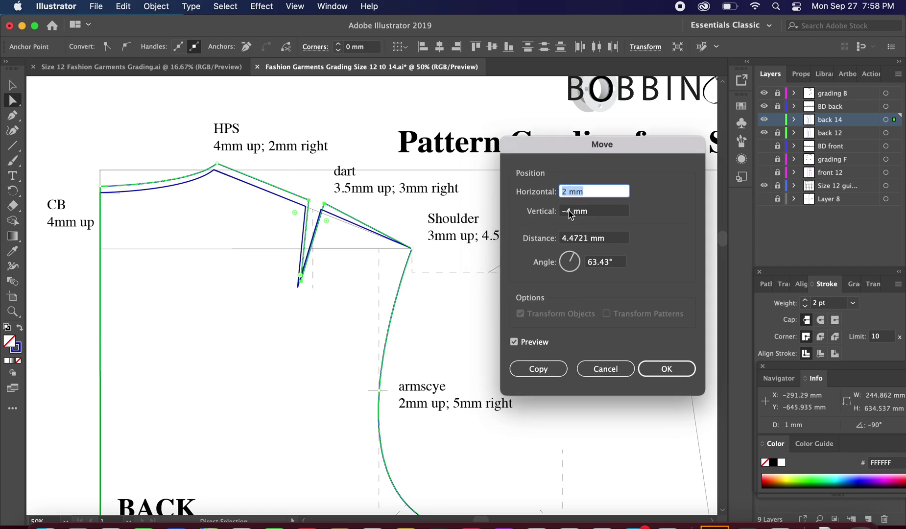
double_click(568, 211)
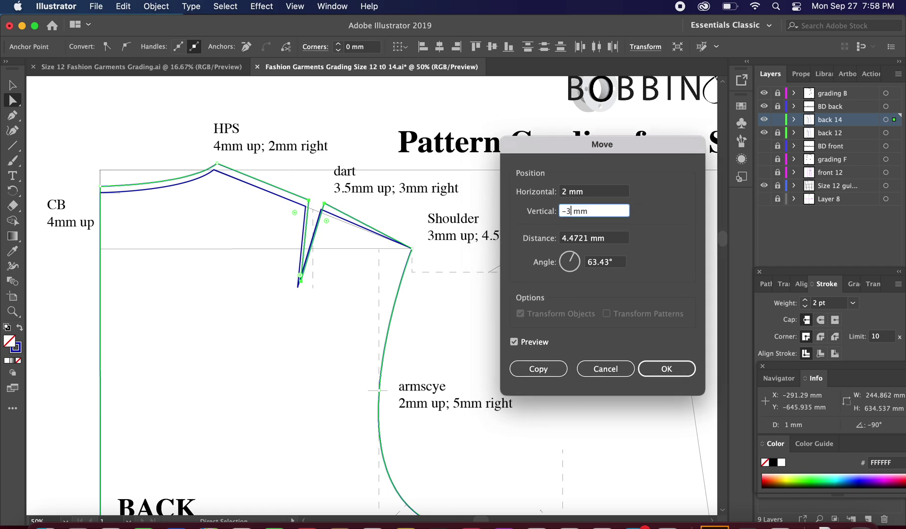
text(3.5)
double_click(563, 193)
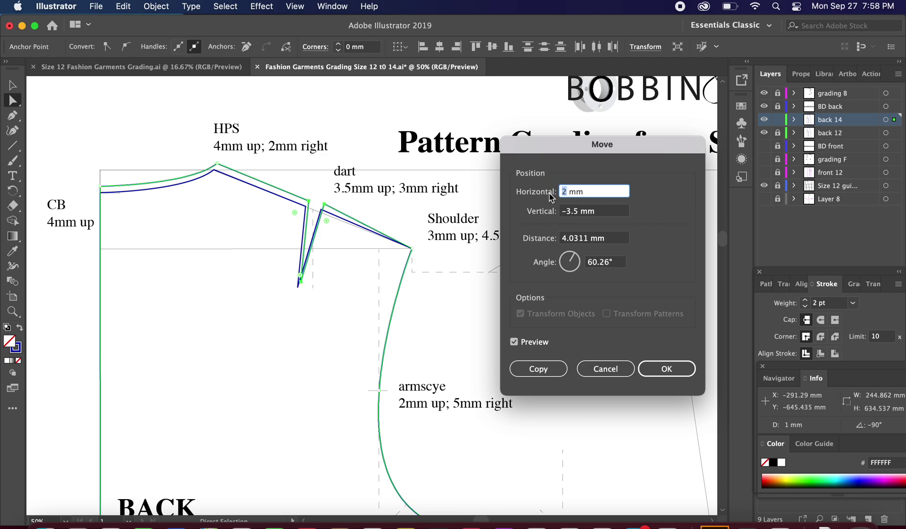
text(3)
click(666, 385)
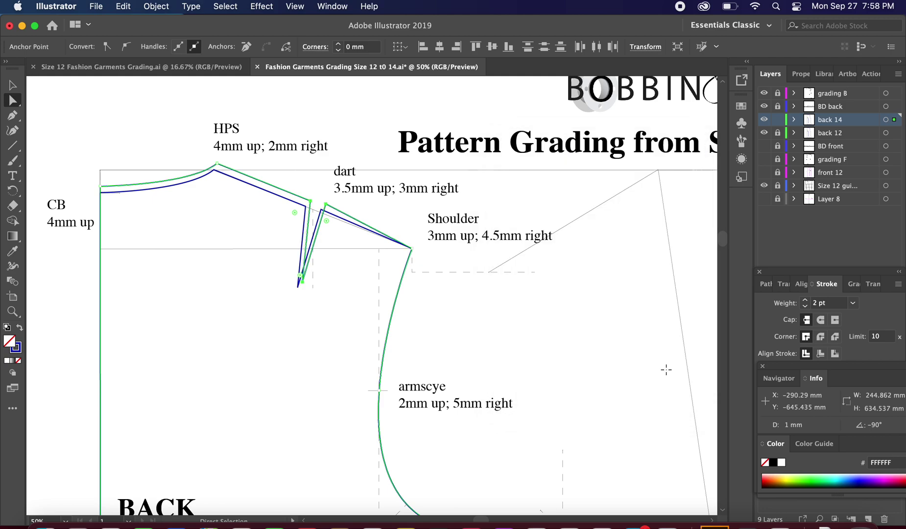
click(332, 343)
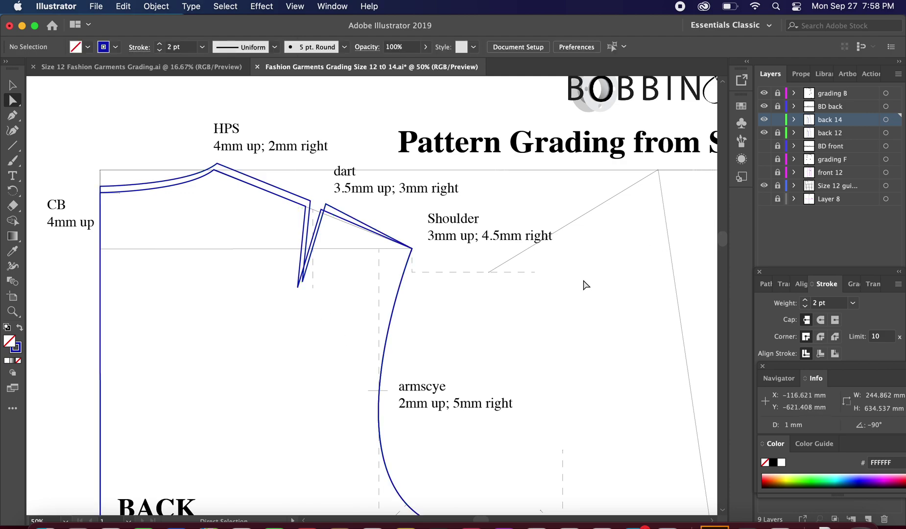
Move the outer shoulder tip anchor point on back 14 by 4.5 mm horizontal and -3 mm vertical
drag(518, 293, 499, 284)
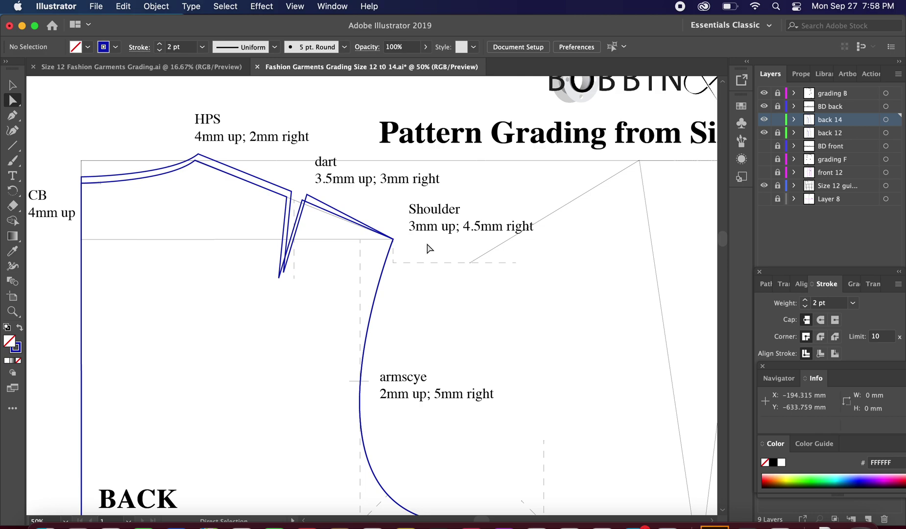
drag(370, 216, 405, 290)
right_click(386, 262)
mouse_move(500, 443)
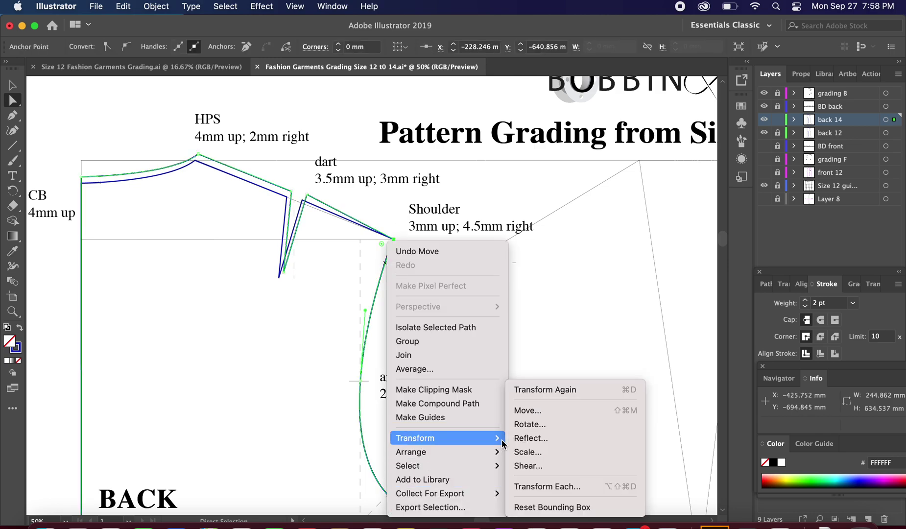
click(567, 414)
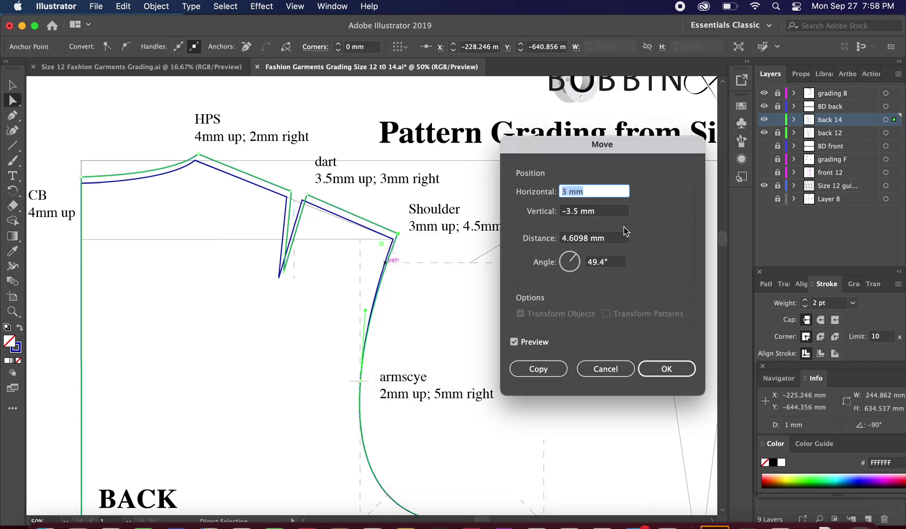
click(577, 213)
drag(577, 213, 567, 212)
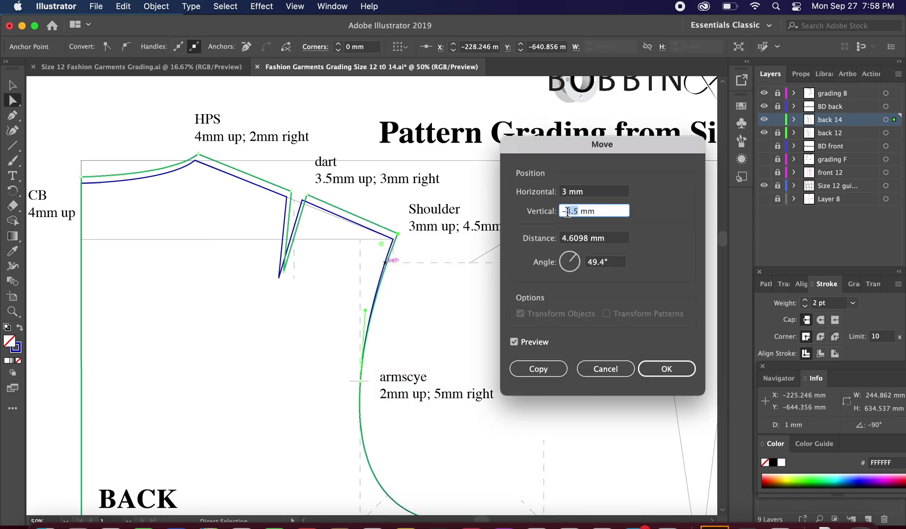
text(3)
drag(558, 152, 572, 154)
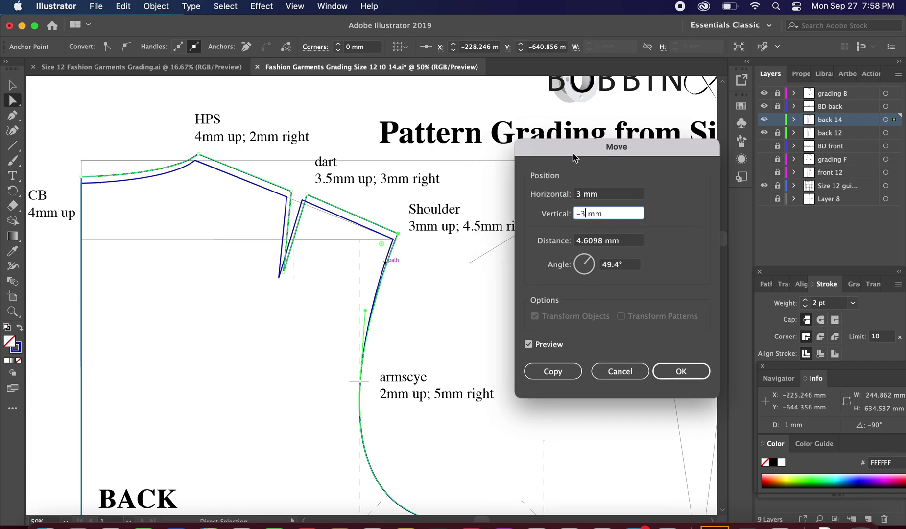
click(581, 195)
text(4.5)
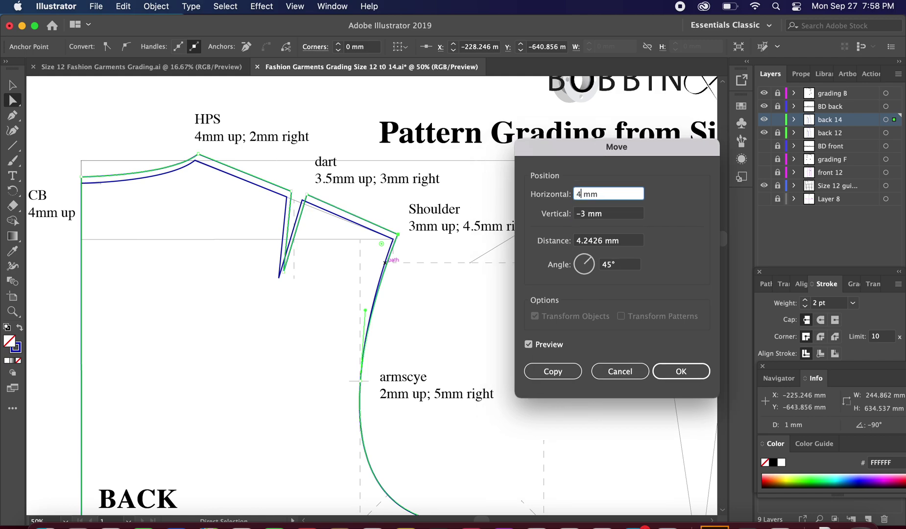
click(664, 368)
Move the mid-armscye anchor point on back 14 by 5 mm horizontal and -2 mm vertical, and deselect the path
key(super+minus)
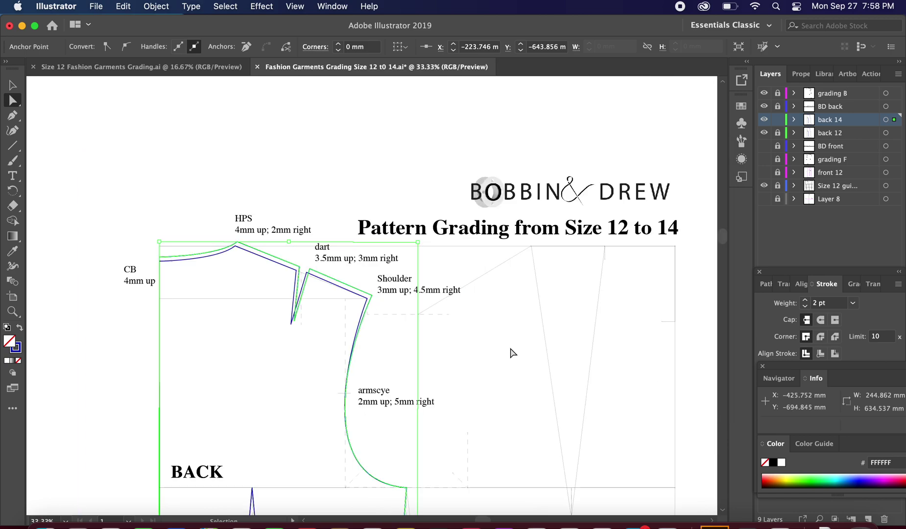
scroll(514, 354, down, 5)
drag(281, 229, 314, 284)
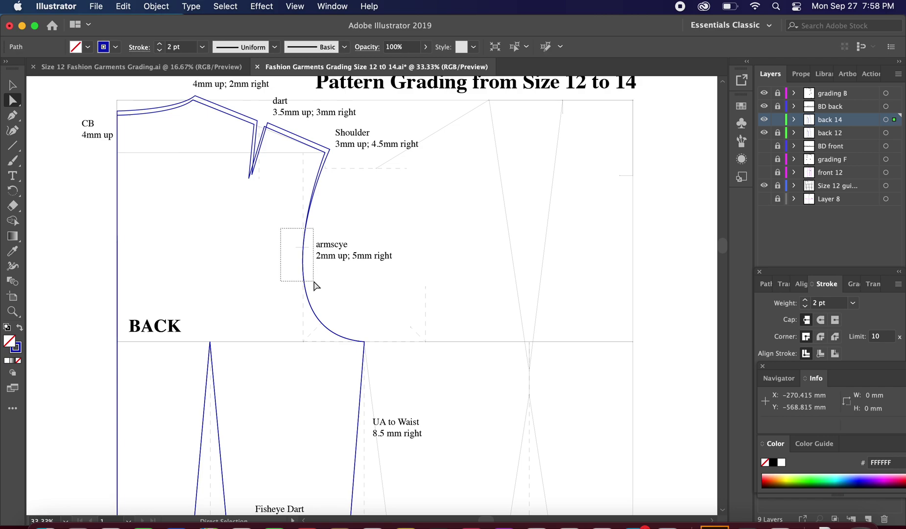
scroll(308, 281, down, 1)
right_click(307, 278)
mouse_move(391, 438)
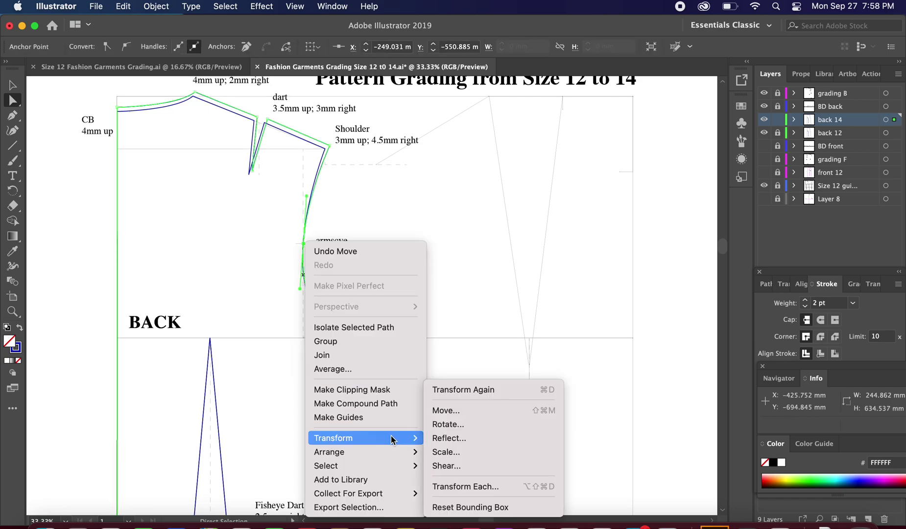
click(461, 410)
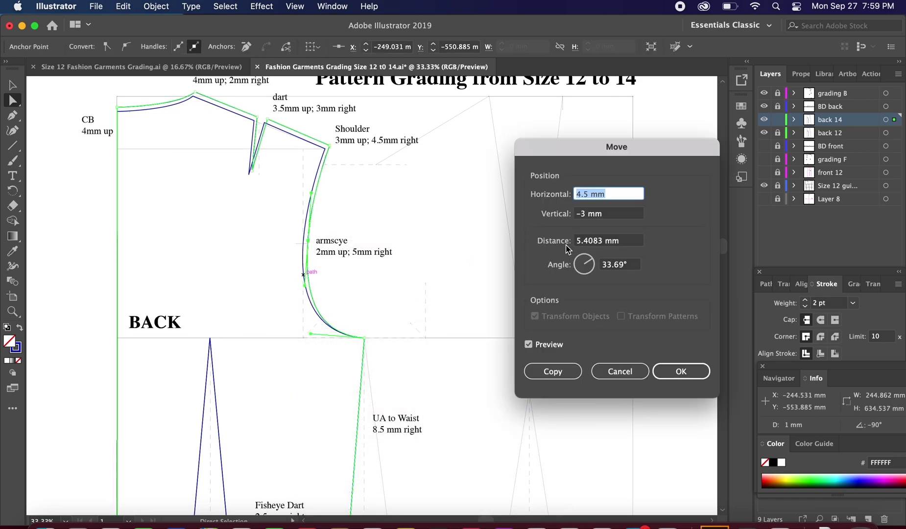
double_click(582, 215)
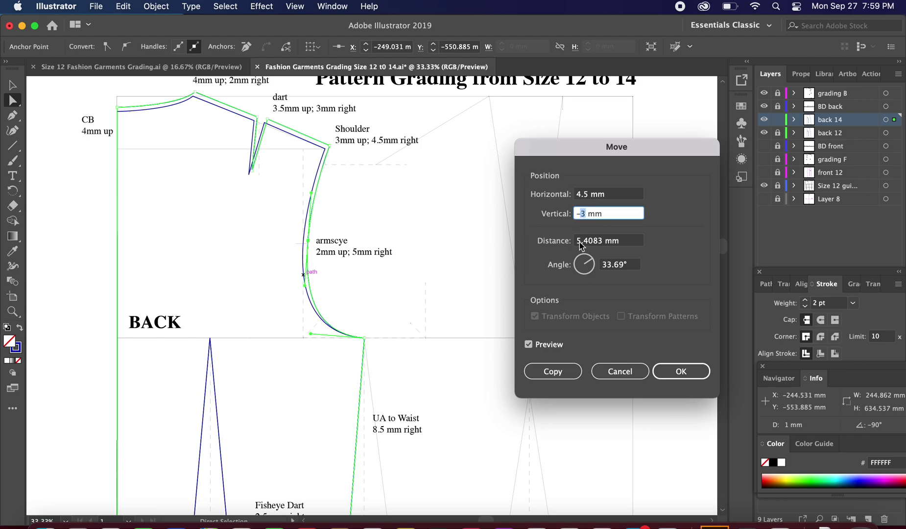
text(2)
double_click(582, 195)
text(5)
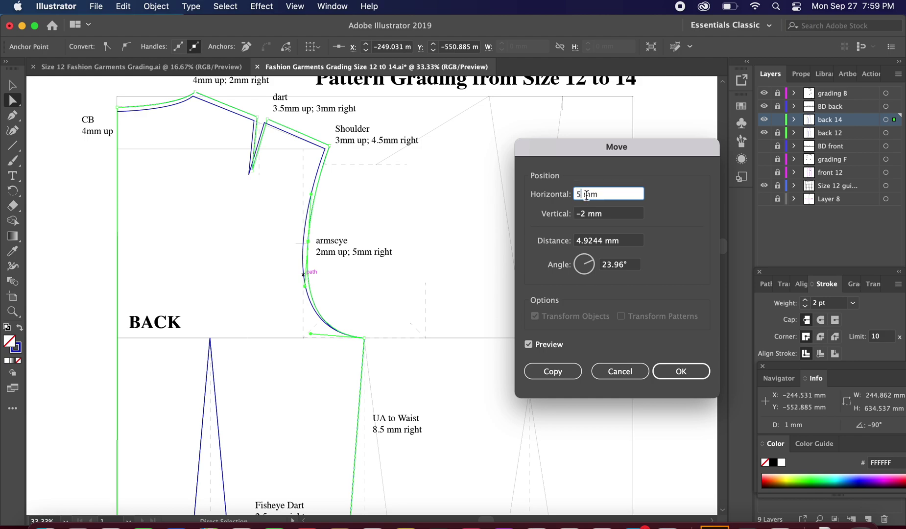
click(667, 369)
drag(462, 366, 455, 248)
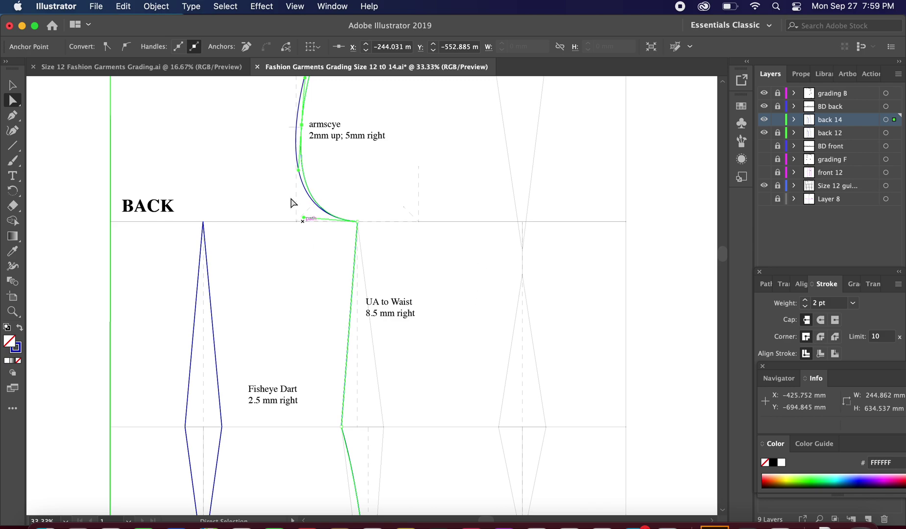
click(366, 212)
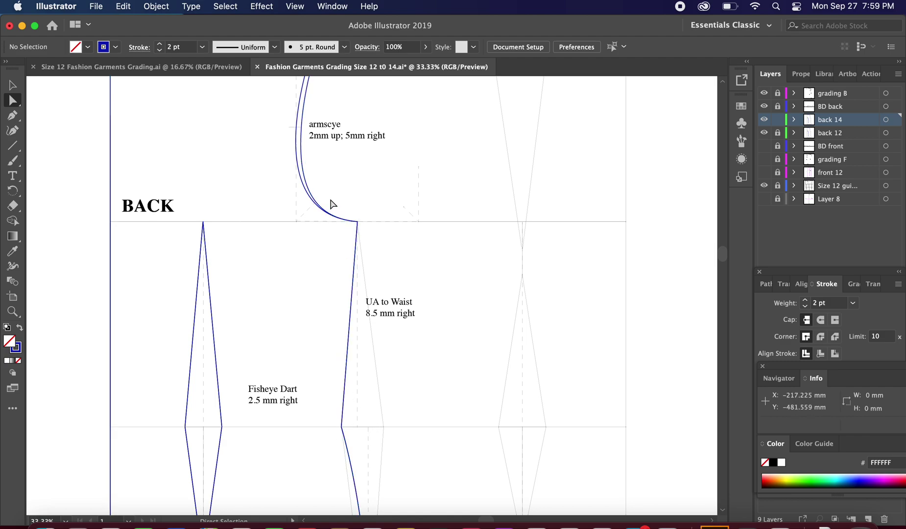
Move the underarm and waist side-seam anchor points on back 14 by 8.5 mm horizontal and 0 mm vertical, checking the preview before applying
drag(332, 195, 362, 434)
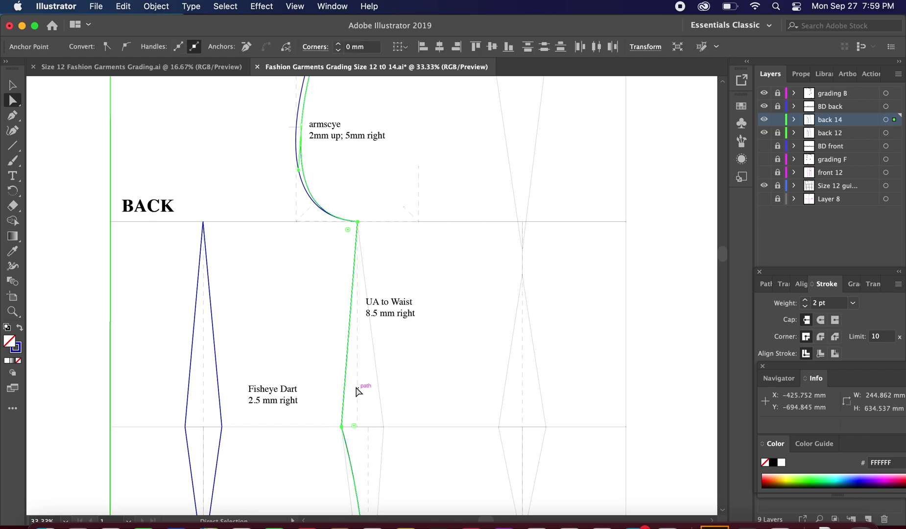
right_click(342, 241)
mouse_move(424, 437)
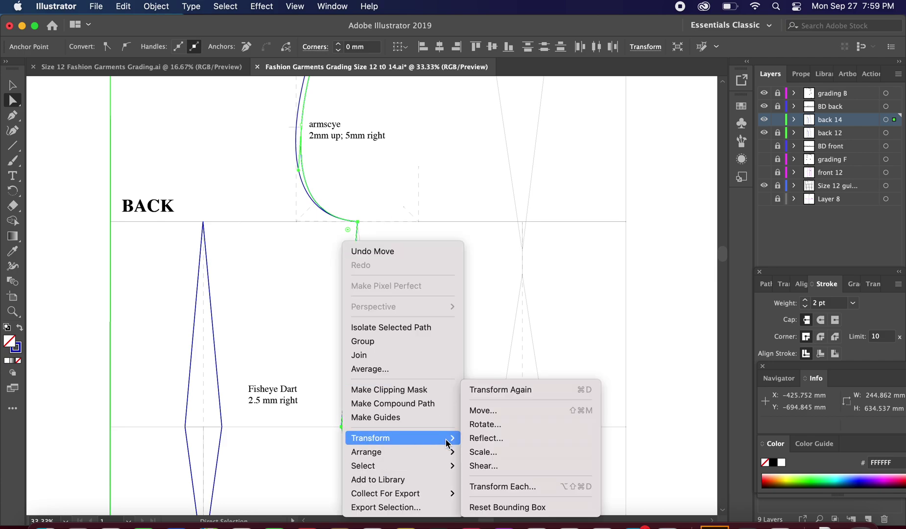
click(507, 413)
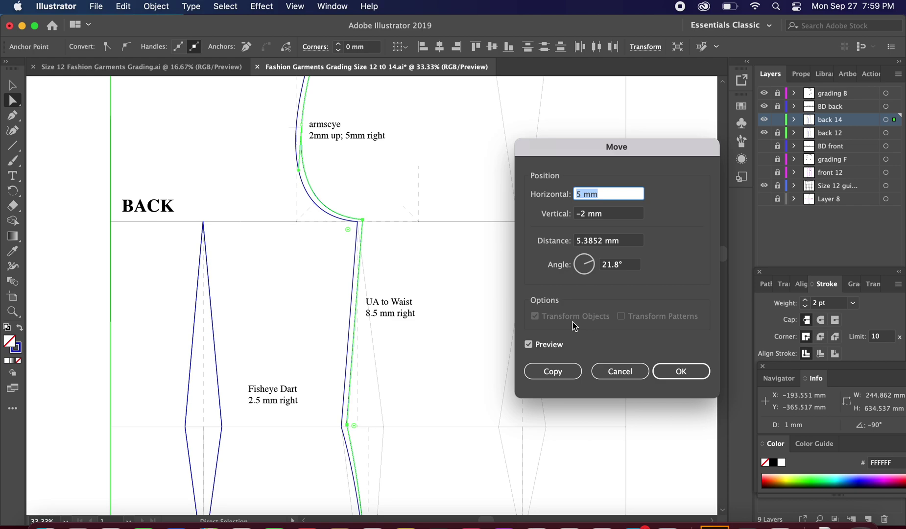
text(8.5)
click(582, 213)
double_click(586, 216)
text(0)
click(625, 194)
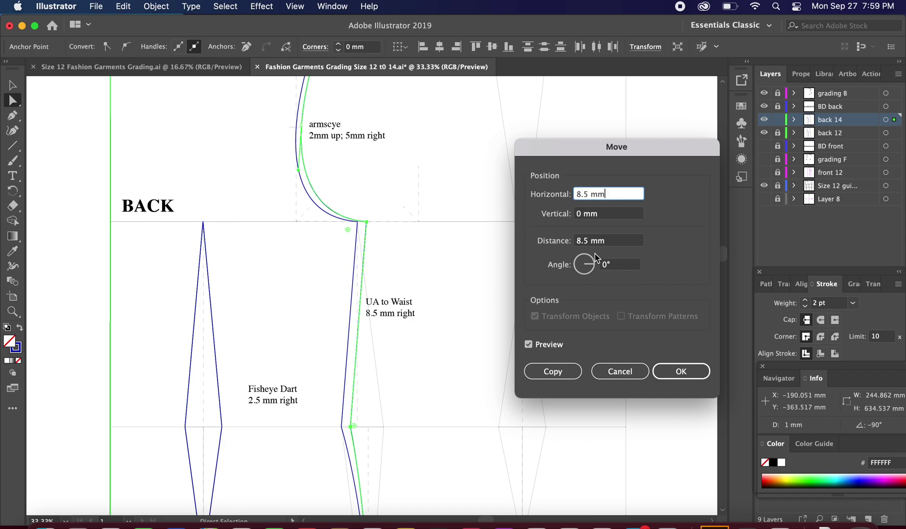
click(529, 345)
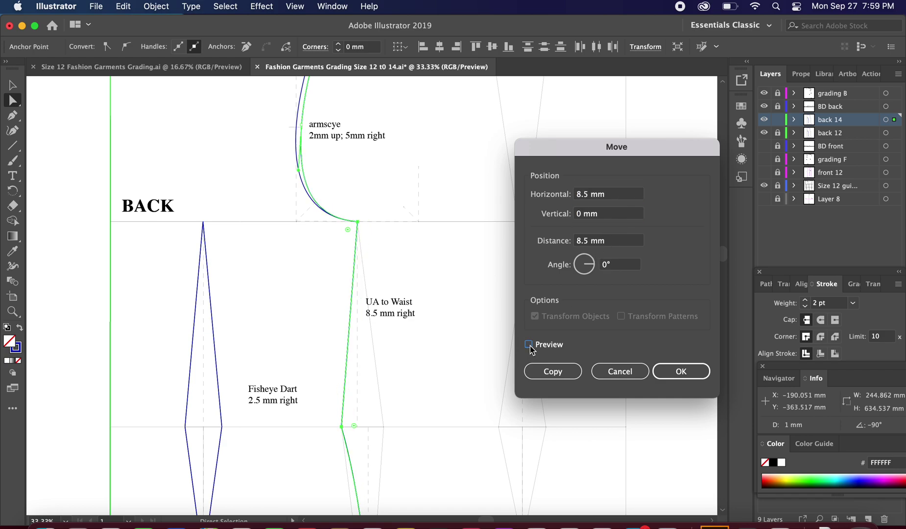
click(529, 344)
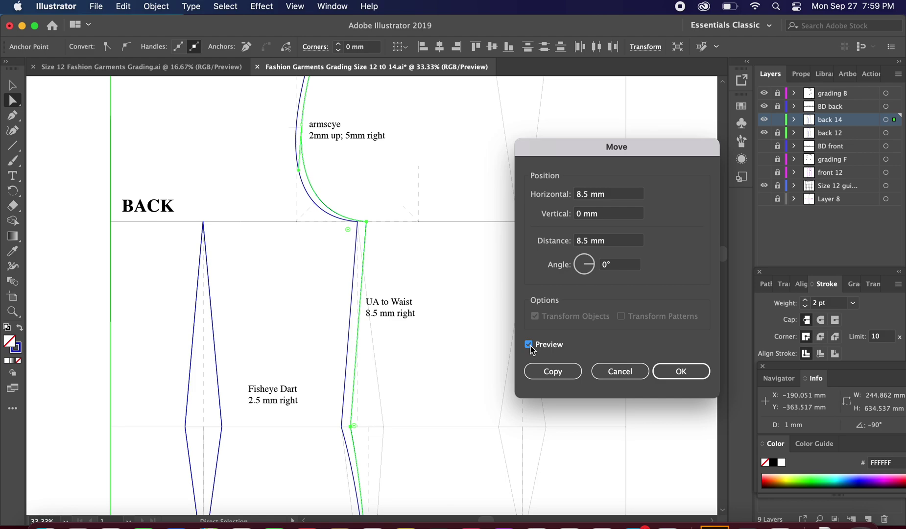
click(675, 374)
Move the hip corner anchor point on back 14 by 10 mm horizontal and 0 mm vertical, and deselect the path
scroll(495, 445, down, 5)
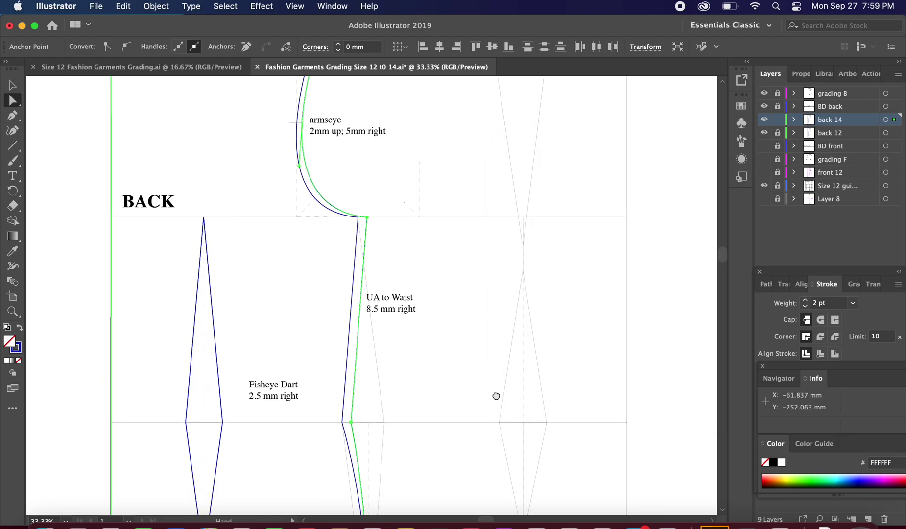
drag(309, 354, 371, 450)
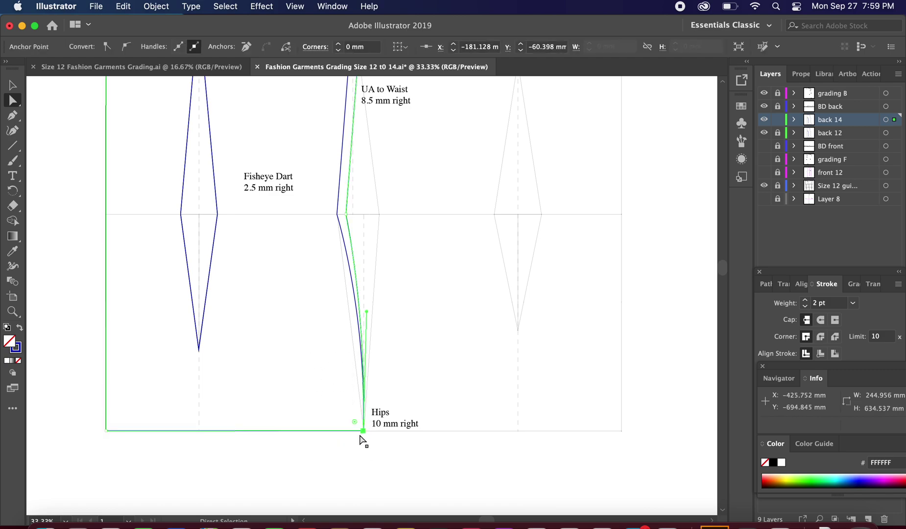
right_click(354, 430)
mouse_move(385, 437)
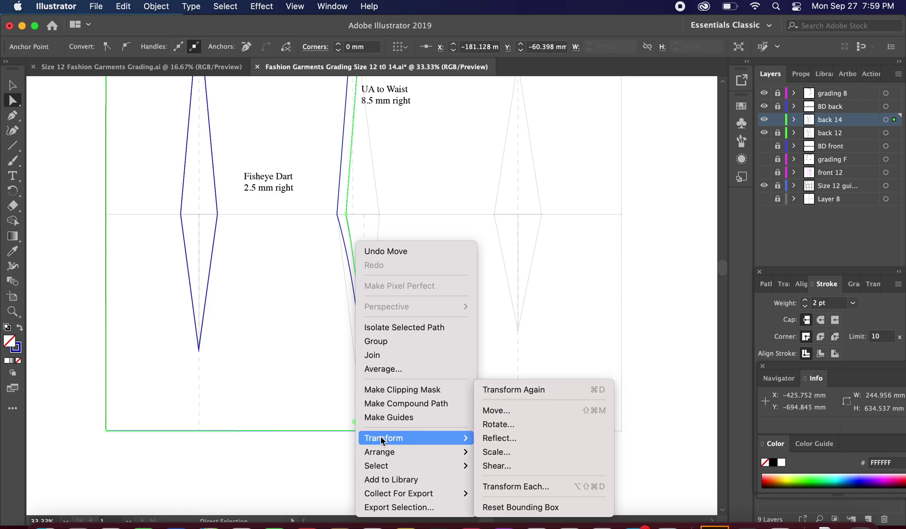
click(518, 414)
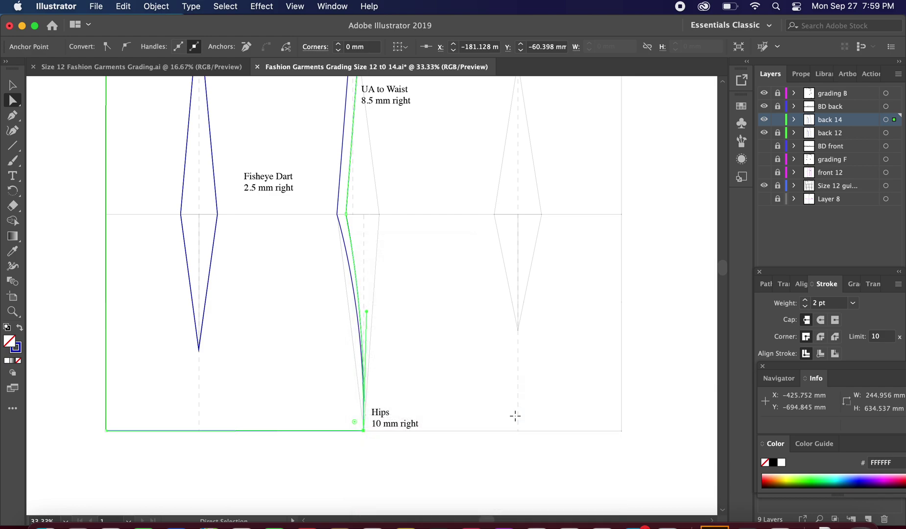
drag(589, 194, 532, 192)
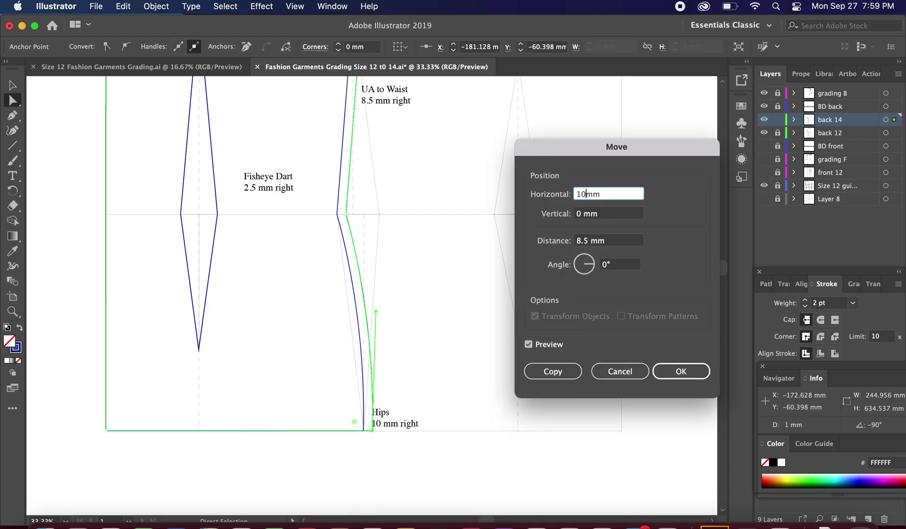
click(675, 377)
click(675, 373)
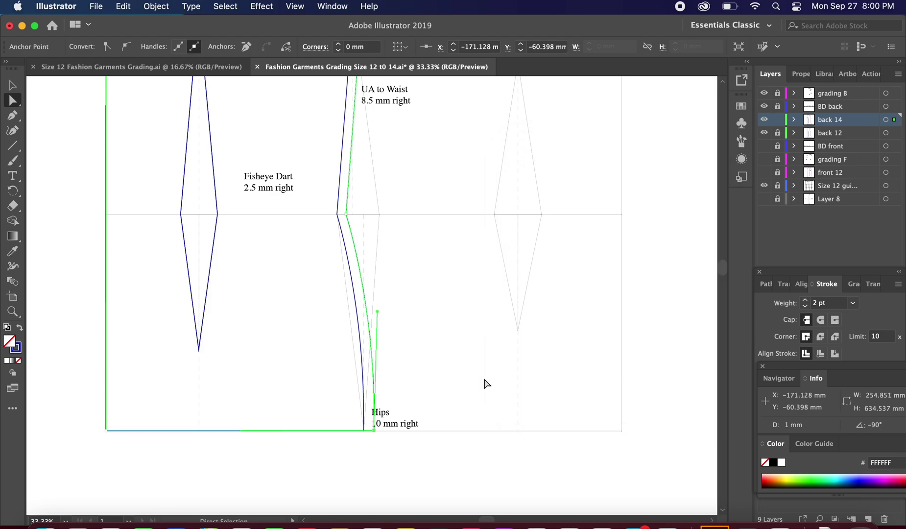
click(485, 383)
Move the entire fisheye dart on back 14 by 2.5 mm horizontal and 0 mm vertical, comparing the preview before applying
drag(459, 328, 520, 443)
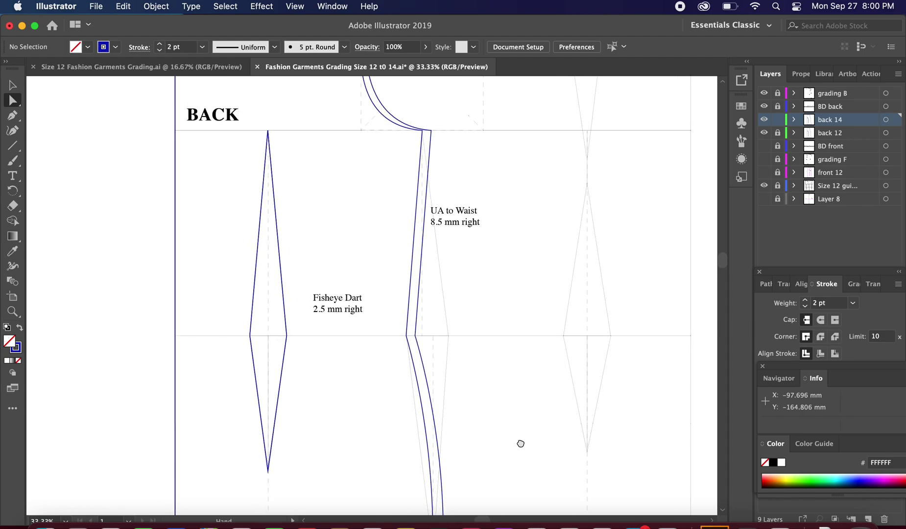
key(super+minus)
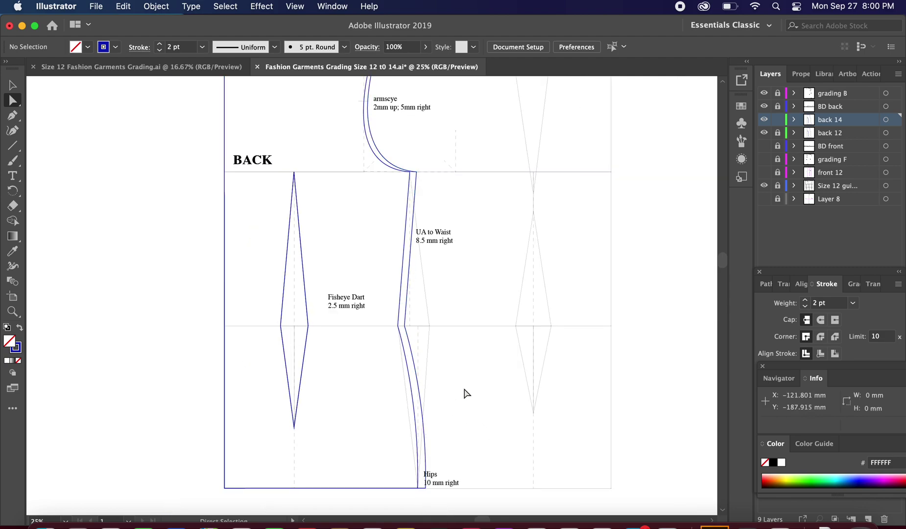
drag(354, 262, 321, 253)
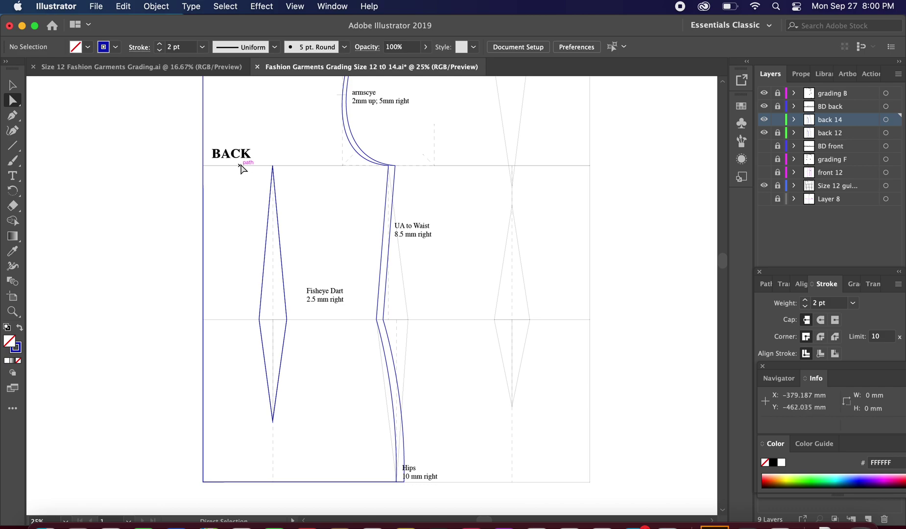
drag(241, 174, 269, 204)
drag(304, 153, 253, 429)
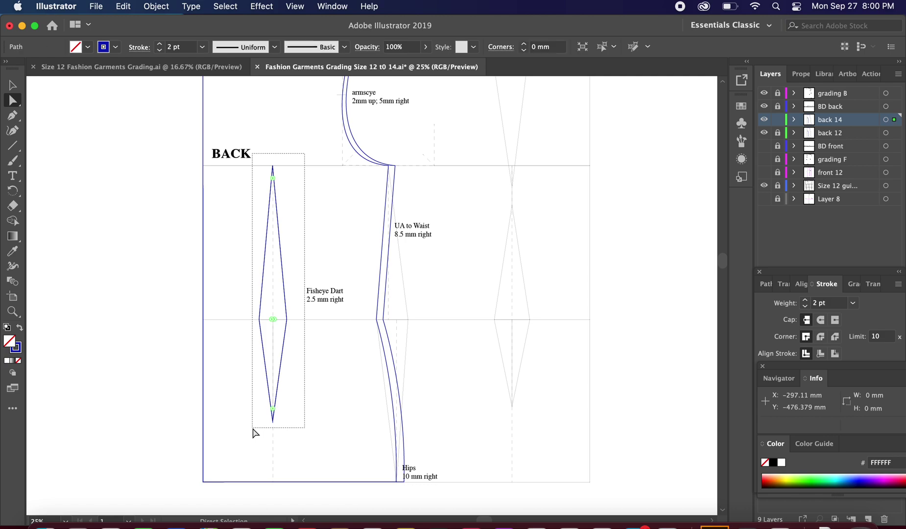
right_click(274, 361)
mouse_move(329, 438)
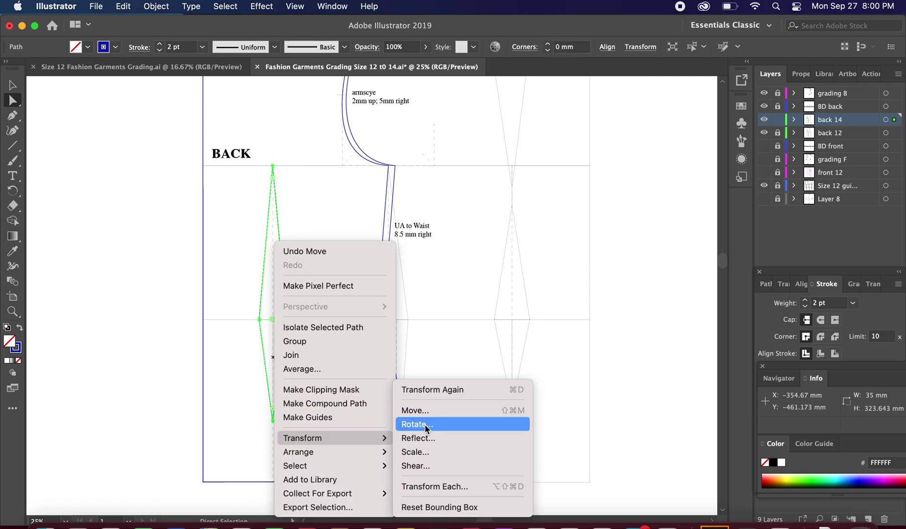
click(434, 410)
drag(554, 152, 509, 133)
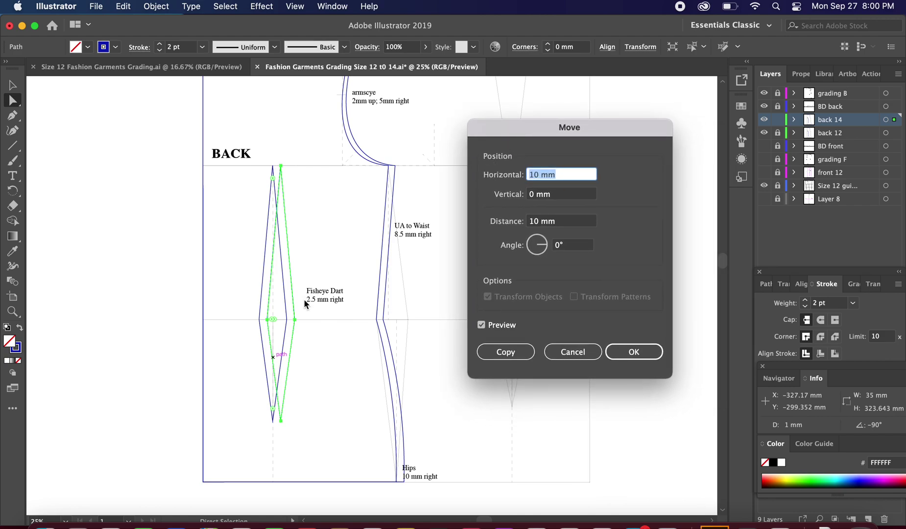
text(2mm)
text(5)
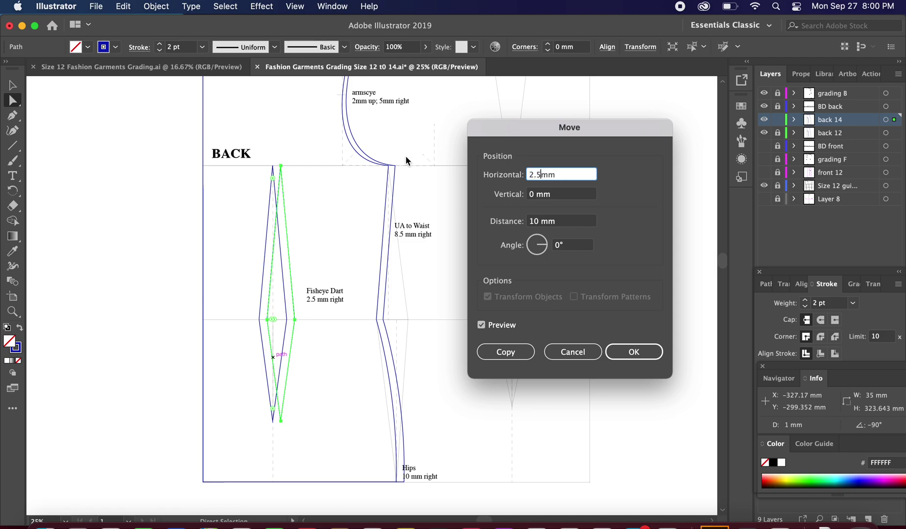
click(482, 326)
click(482, 326)
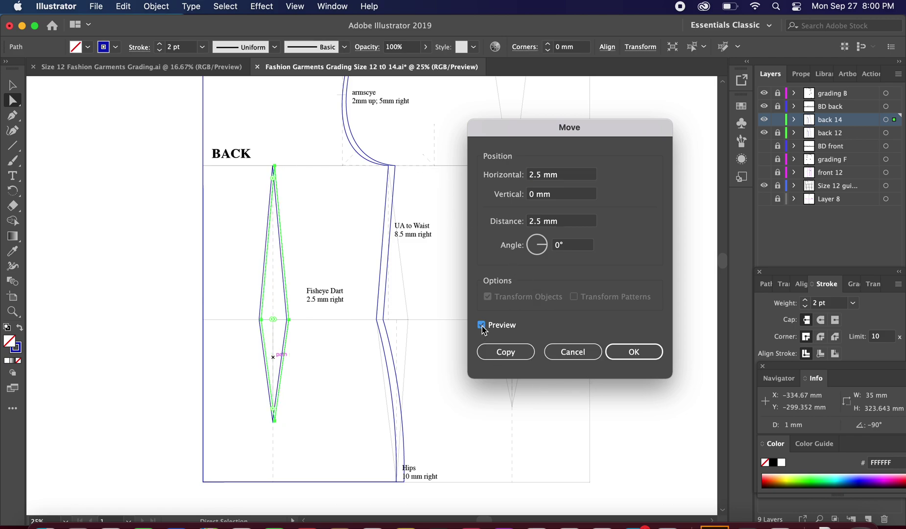
click(625, 355)
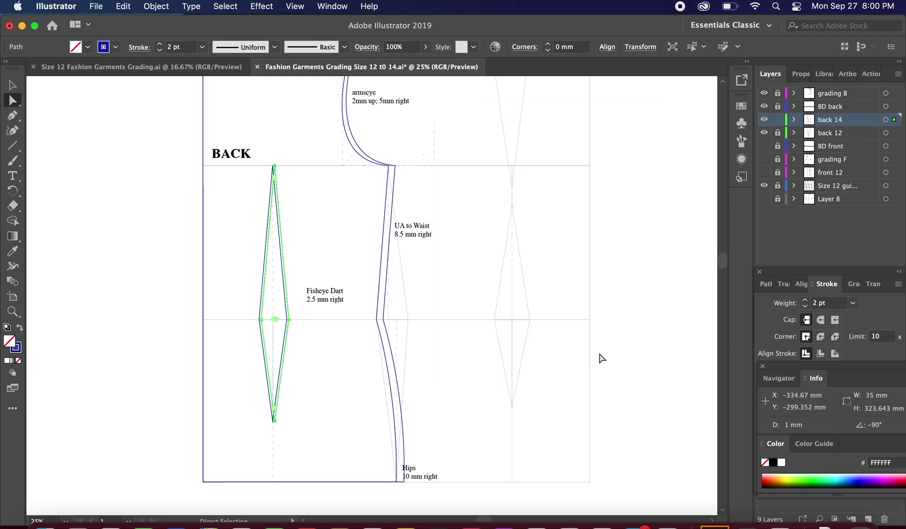
mouse_move(558, 360)
mouse_down()
mouse_move(487, 399)
mouse_move(328, 391)
mouse_up()
key(super)
key(super+minus)
key(n)
key(super+z)
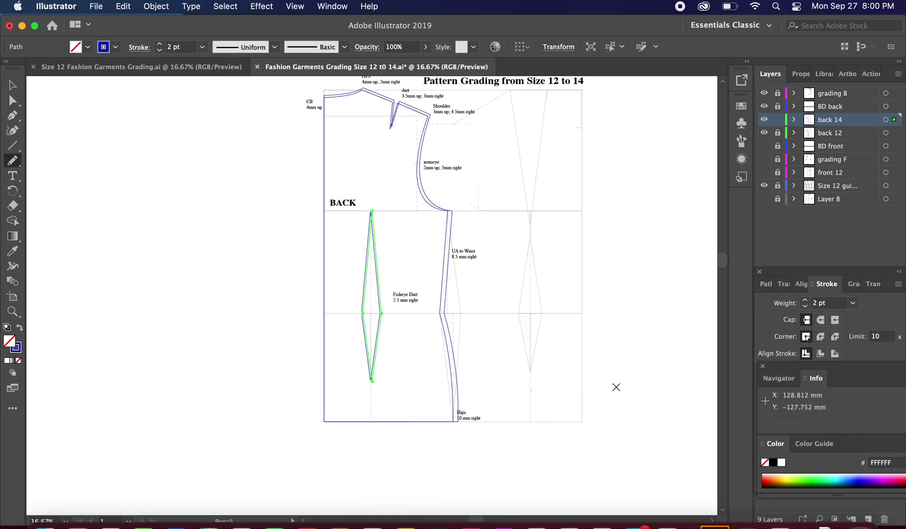
Compare the graded size 14 back with the size 12 block by toggling the back 12 layer's visibility and inspecting the whole outline
mouse_move(615, 387)
mouse_down()
mouse_move(426, 406)
mouse_move(434, 404)
mouse_up()
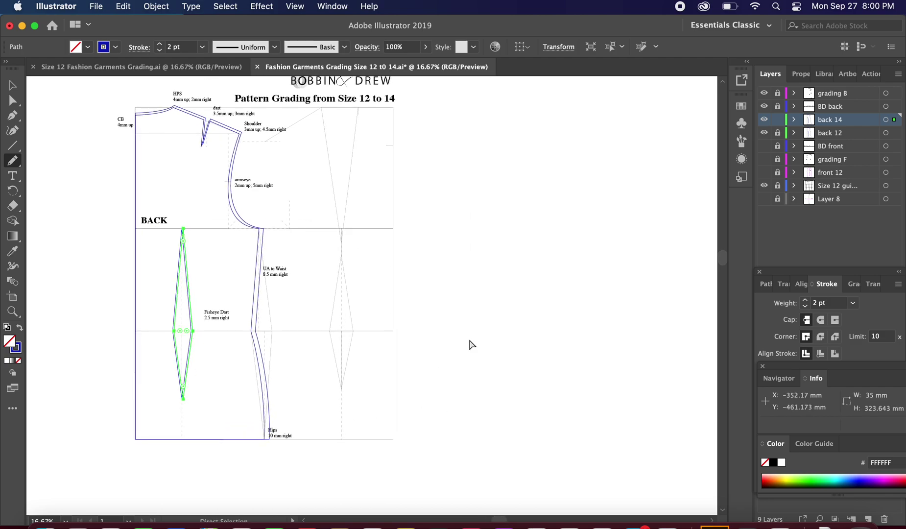
key(super+equal)
drag(410, 317, 356, 454)
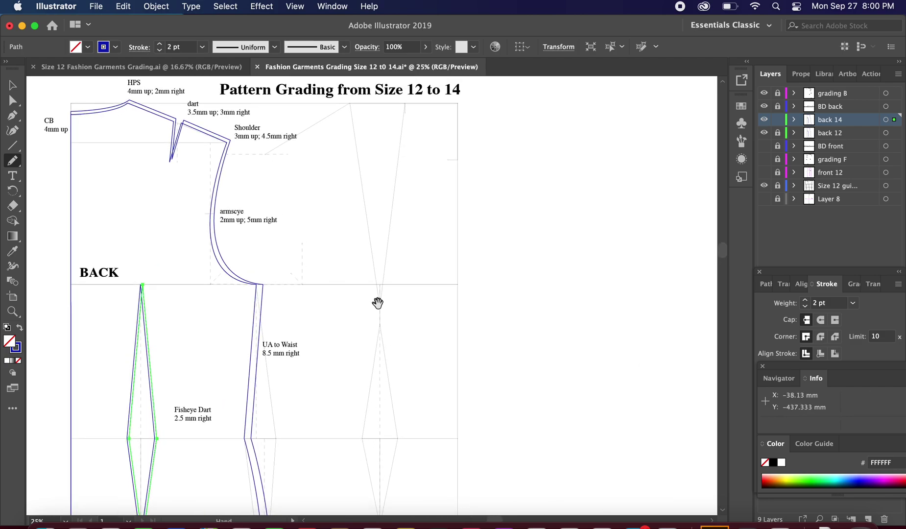
drag(376, 304, 406, 322)
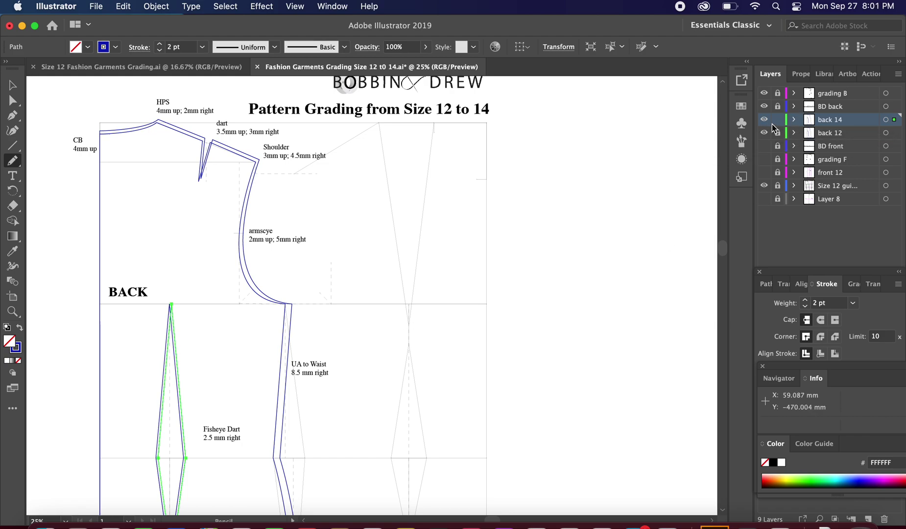
click(764, 133)
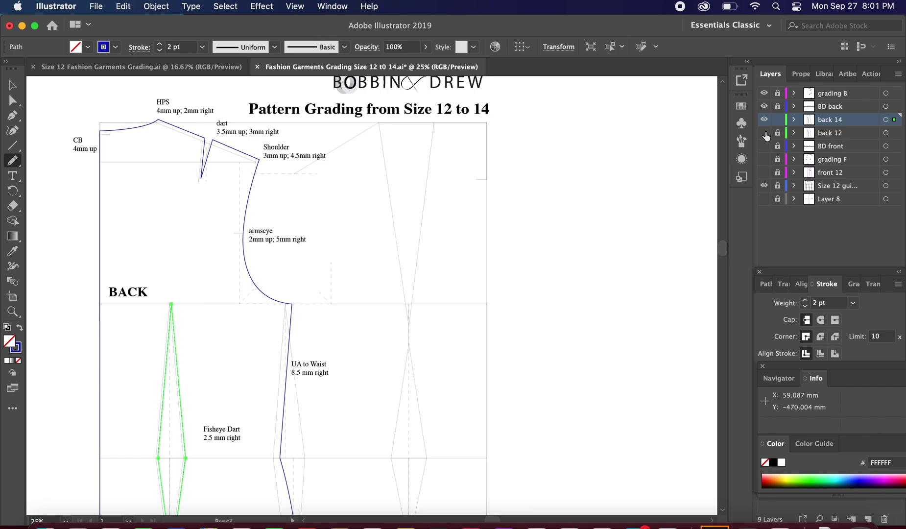
click(764, 133)
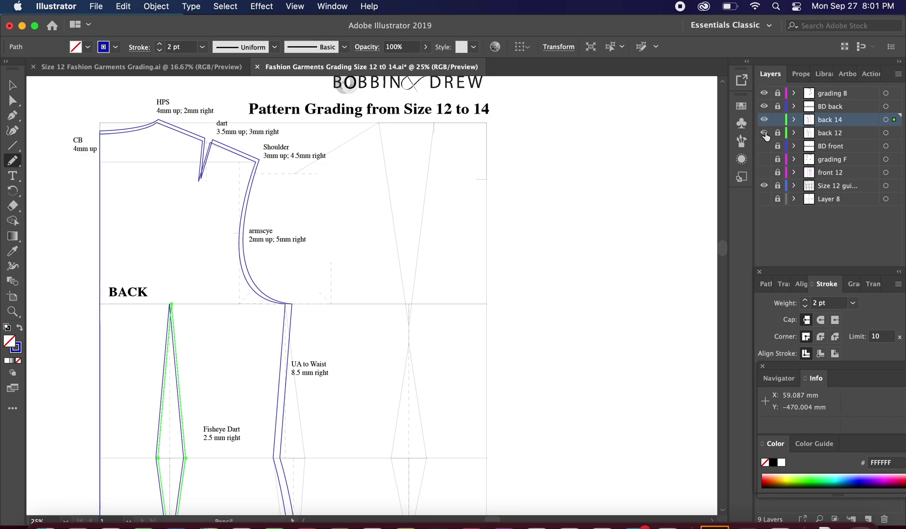
click(765, 134)
click(765, 133)
scroll(628, 245, down, 6)
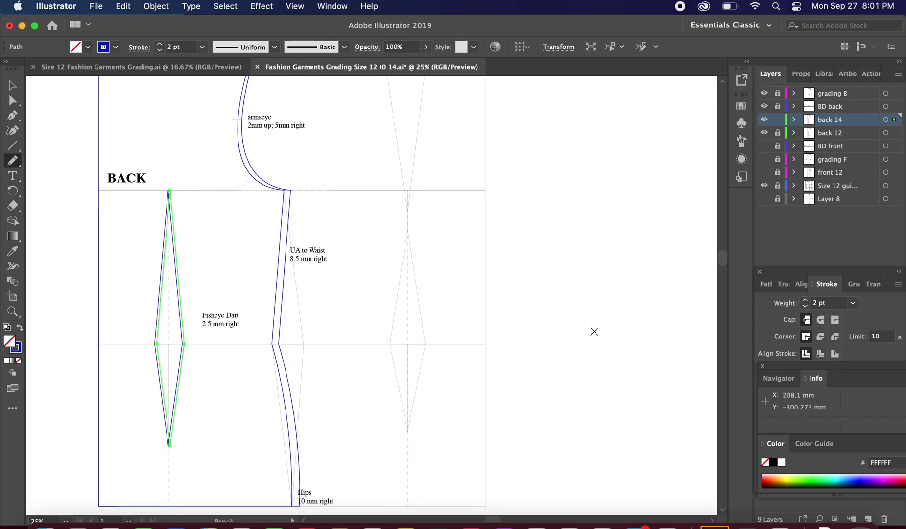
scroll(594, 294, up, 8)
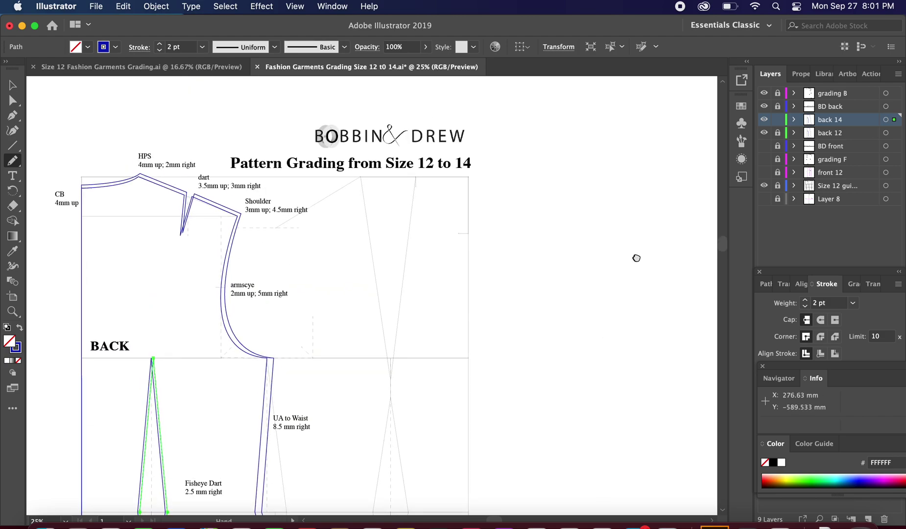
scroll(637, 259, left, 1)
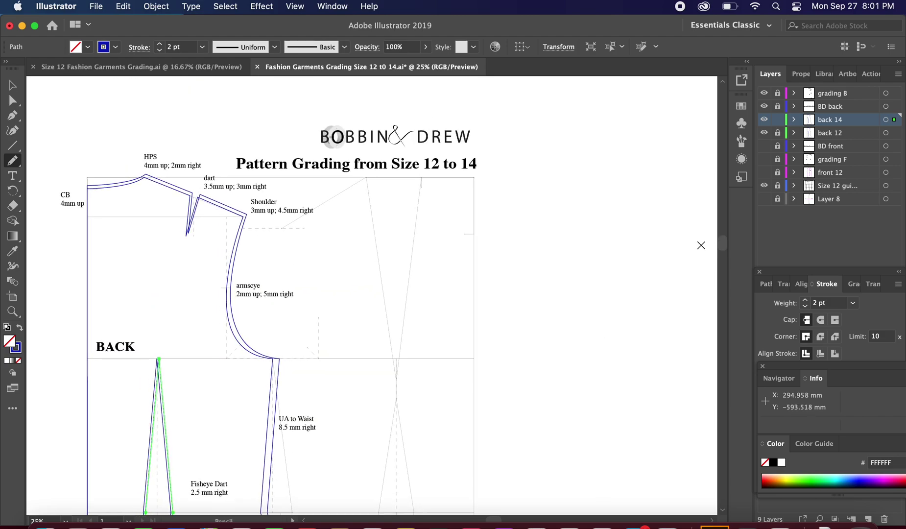
Lock the back 14 layer and hide the back 12, back 14, BD back and grading B layers
click(778, 122)
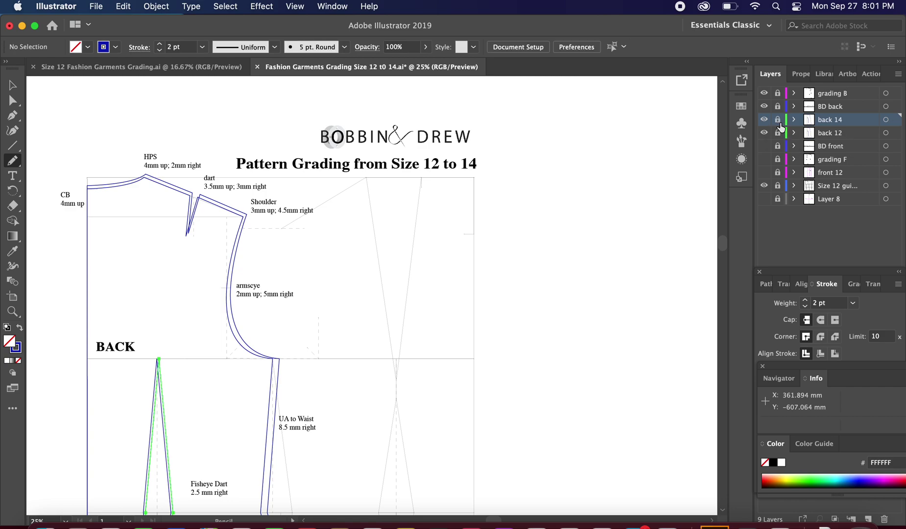
click(764, 133)
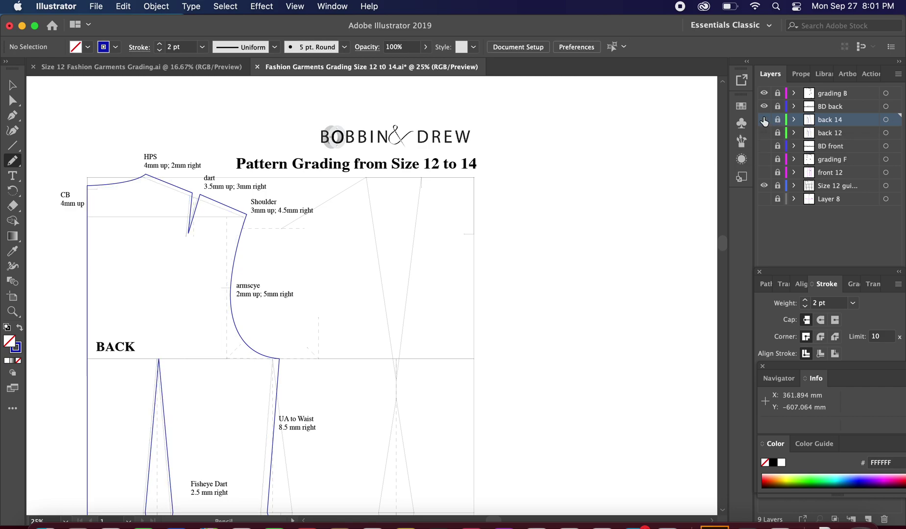
click(764, 120)
click(764, 107)
click(764, 93)
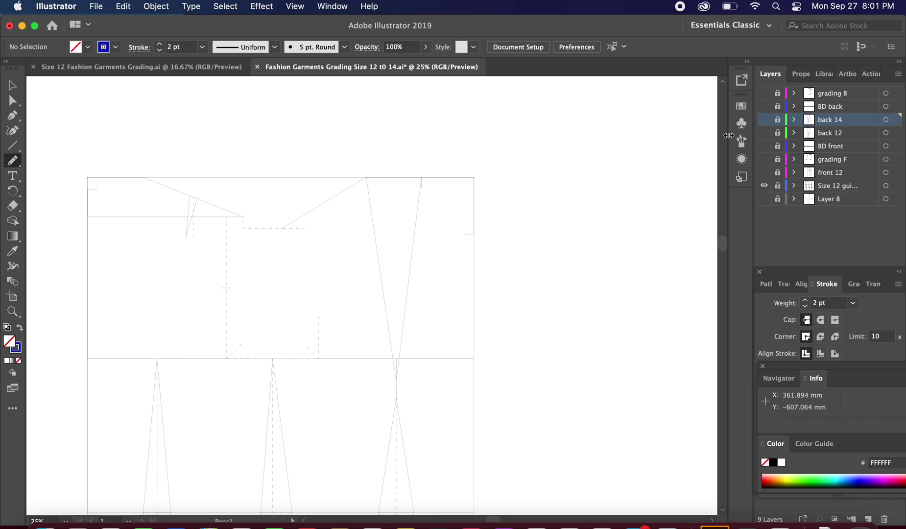
Show the BD front and front 12 layers
drag(529, 267, 510, 249)
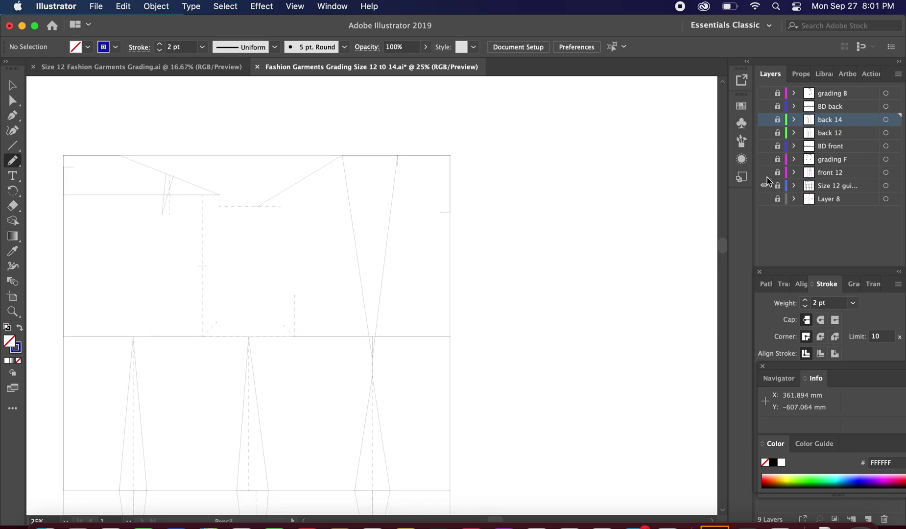
click(763, 146)
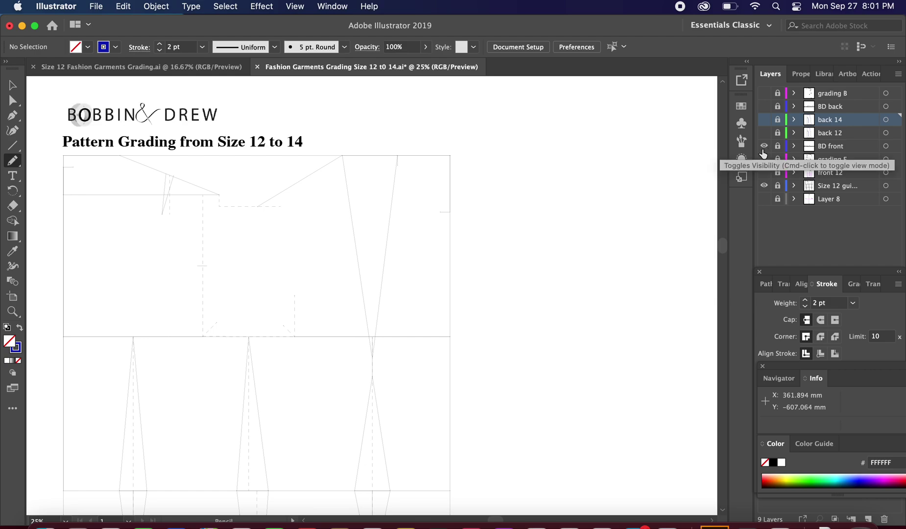
click(764, 184)
drag(702, 214, 666, 186)
Duplicate the front 12 layer and rename the copy as front 14
click(834, 174)
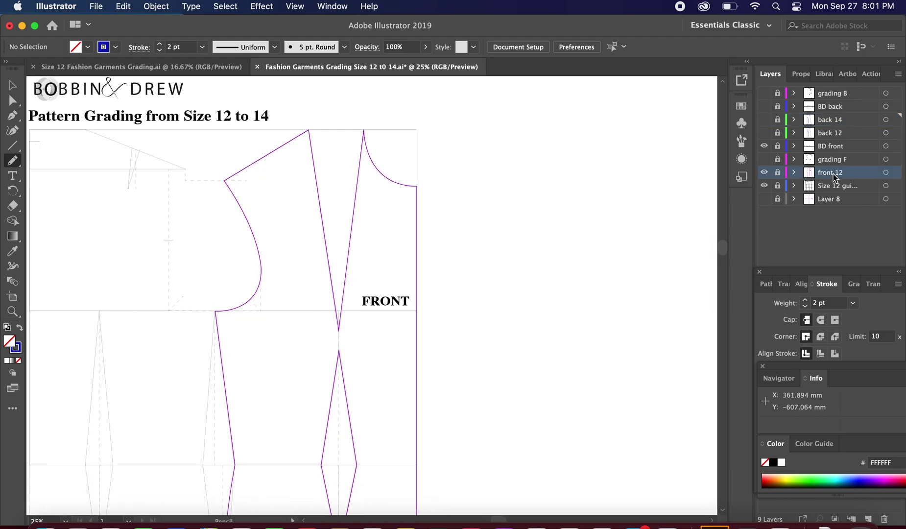
click(898, 73)
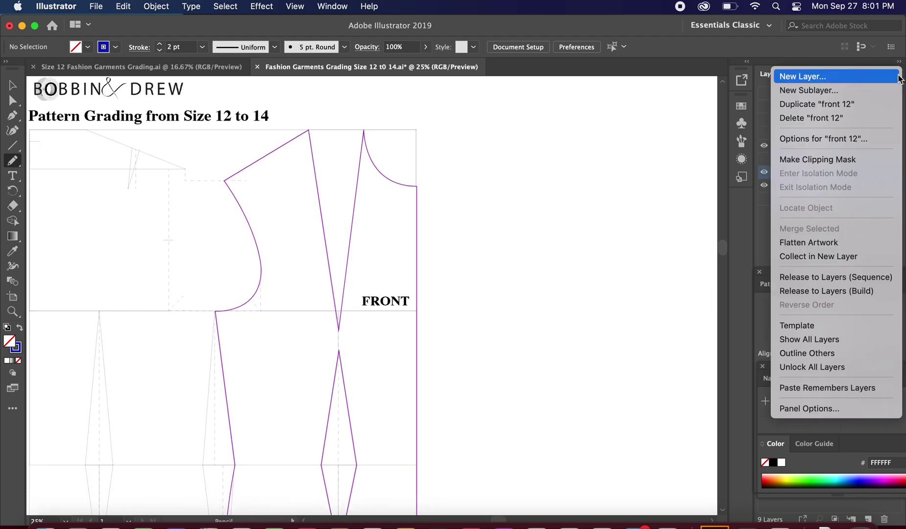
click(838, 103)
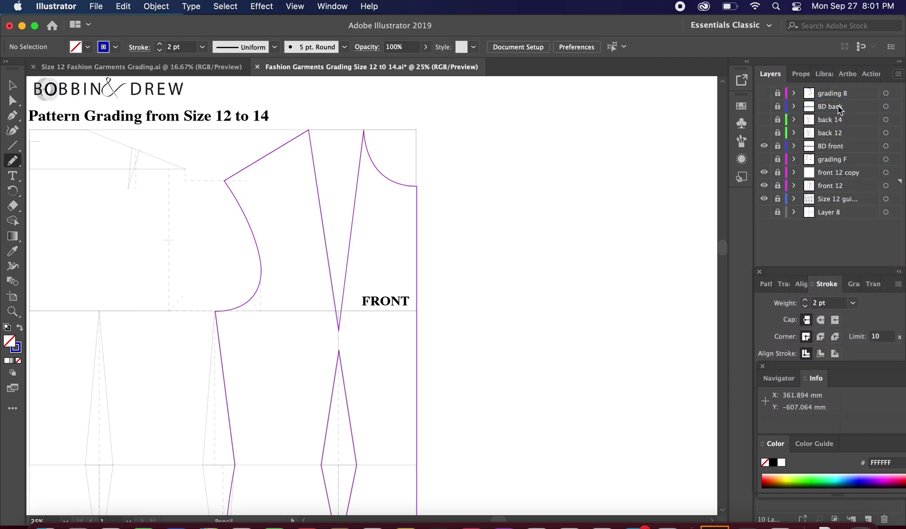
double_click(838, 174)
key(Right)
key(BackSpace)
text(4)
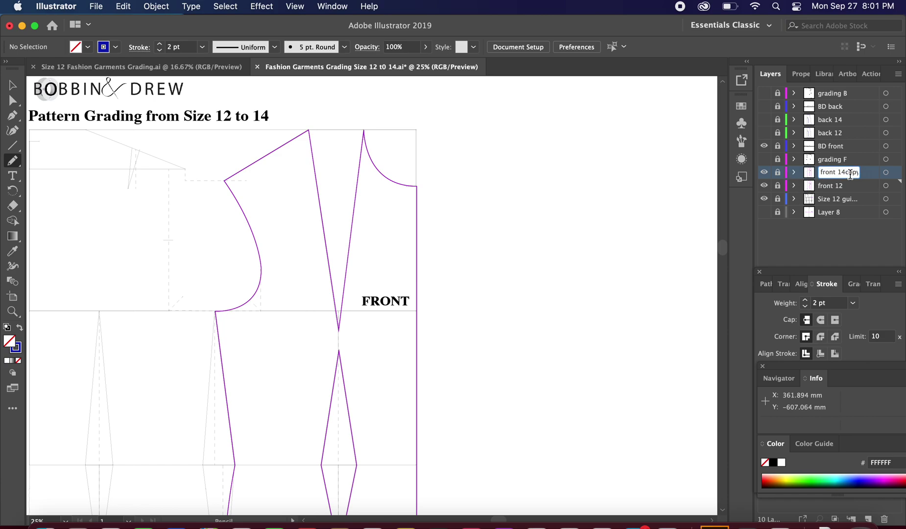
key(BackSpace)
key(BackSpace)
key(BackSpace)
key(Return)
Unlock the front 14 layer and show the grading F layer with the front grading values
click(778, 173)
key(v)
key(space)
drag(107, 192, 129, 198)
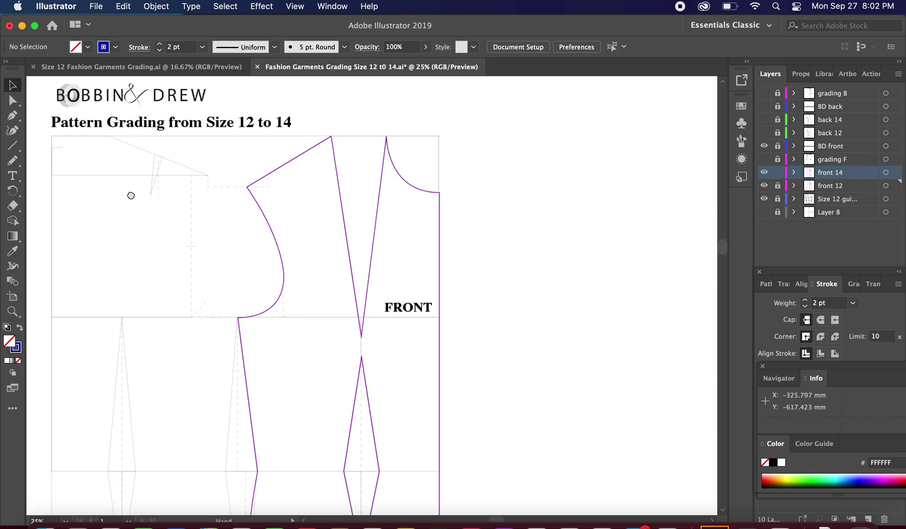
click(763, 159)
key(space)
drag(515, 174, 530, 192)
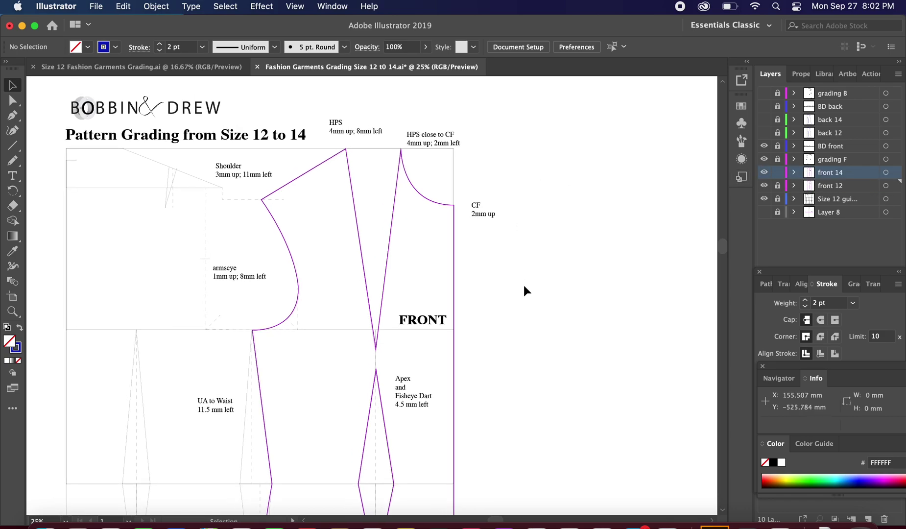
drag(512, 311, 521, 335)
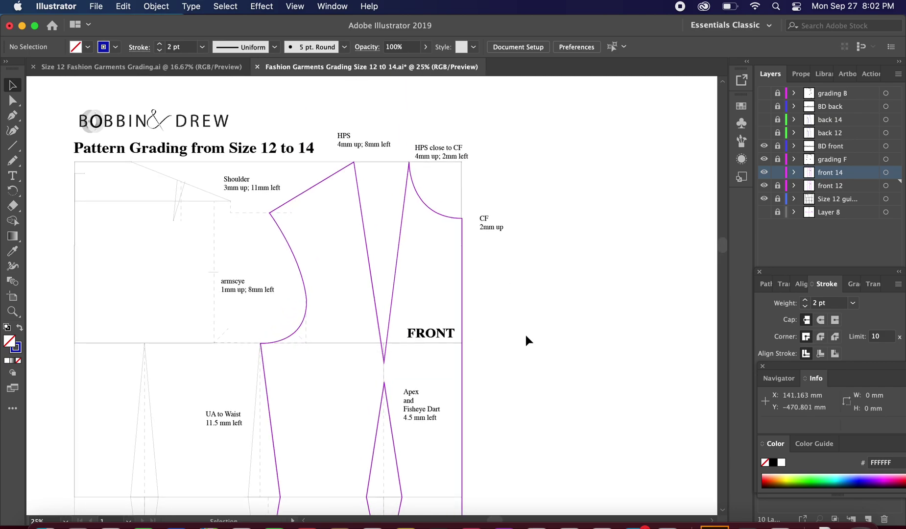
Move the CF neckline anchor point on front 14 by 0 mm horizontal and -2 mm vertical, comparing the preview before applying, and deselect the path
key(super+equal)
scroll(525, 305, up, 3)
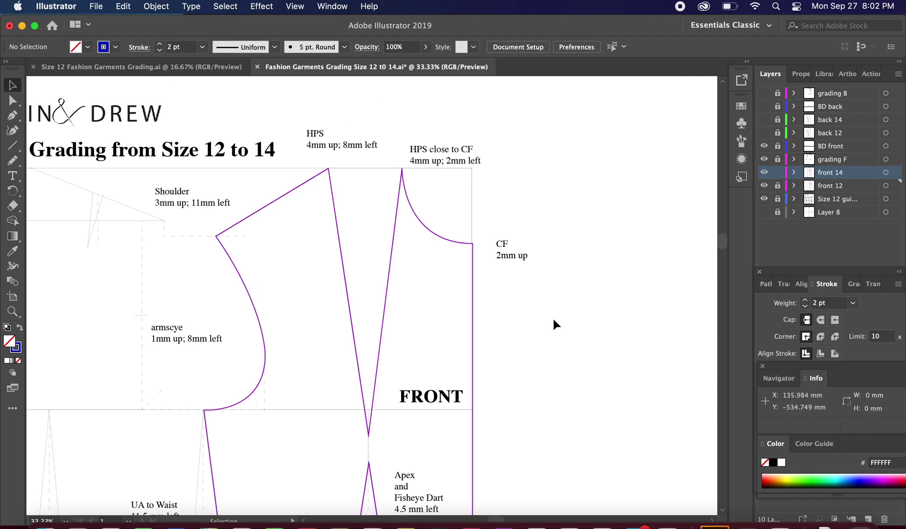
click(13, 102)
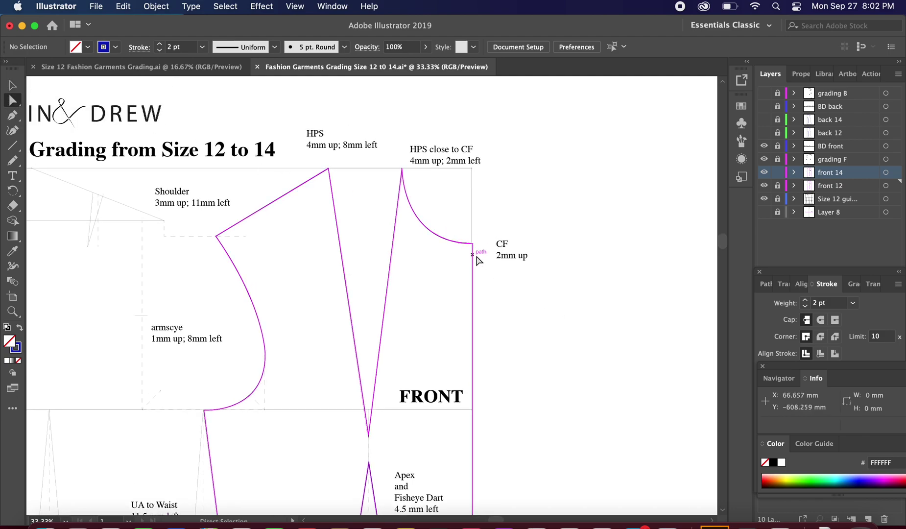
drag(487, 259, 456, 237)
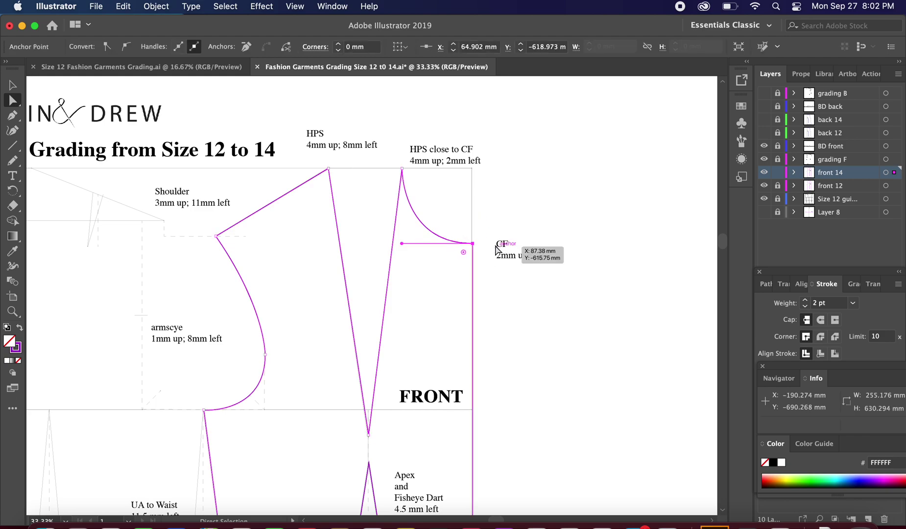
right_click(472, 253)
mouse_move(519, 438)
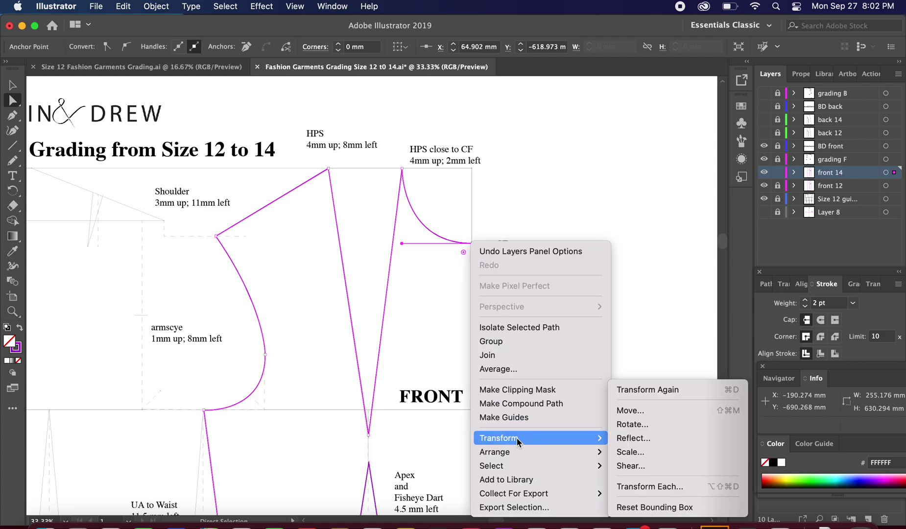
click(657, 411)
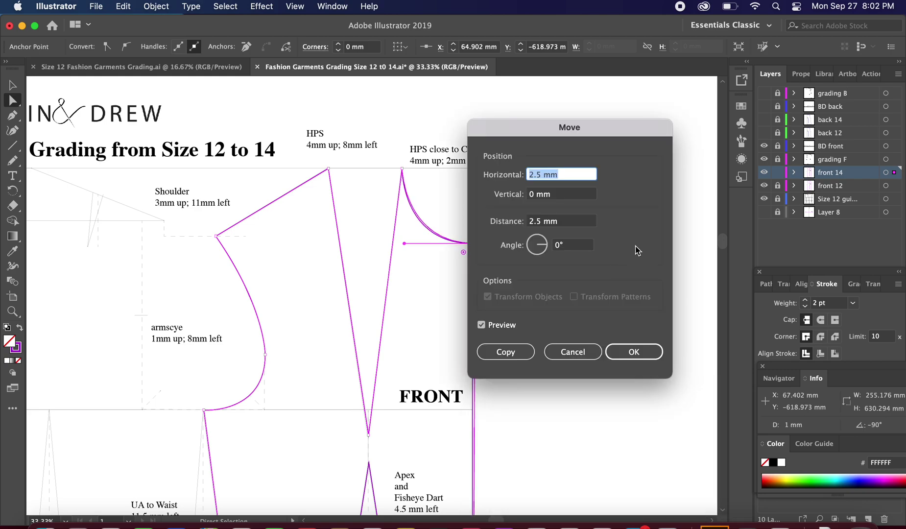
drag(565, 128, 638, 133)
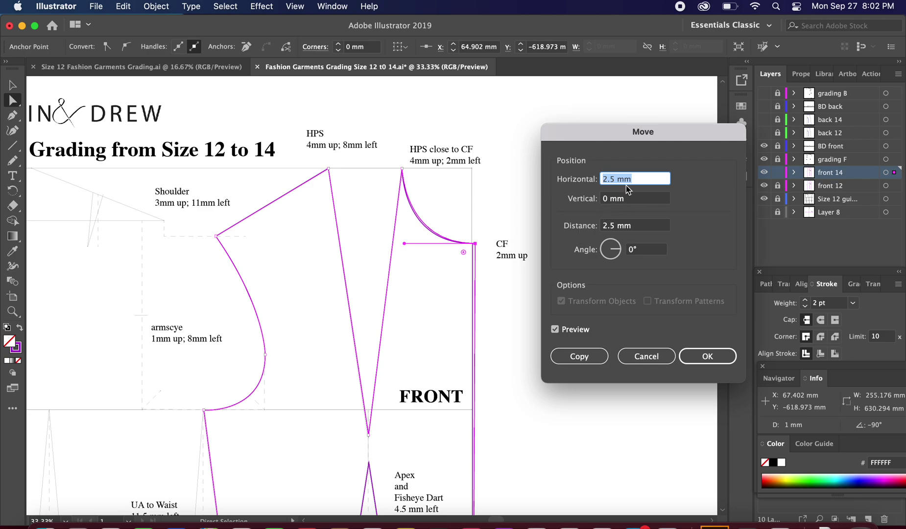
drag(615, 180, 563, 177)
text(0)
key(Tab)
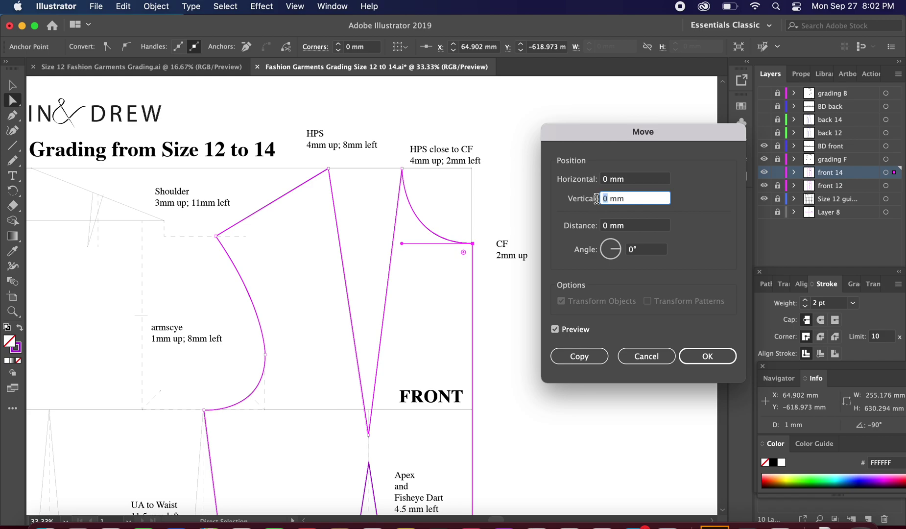
text(-2)
click(556, 329)
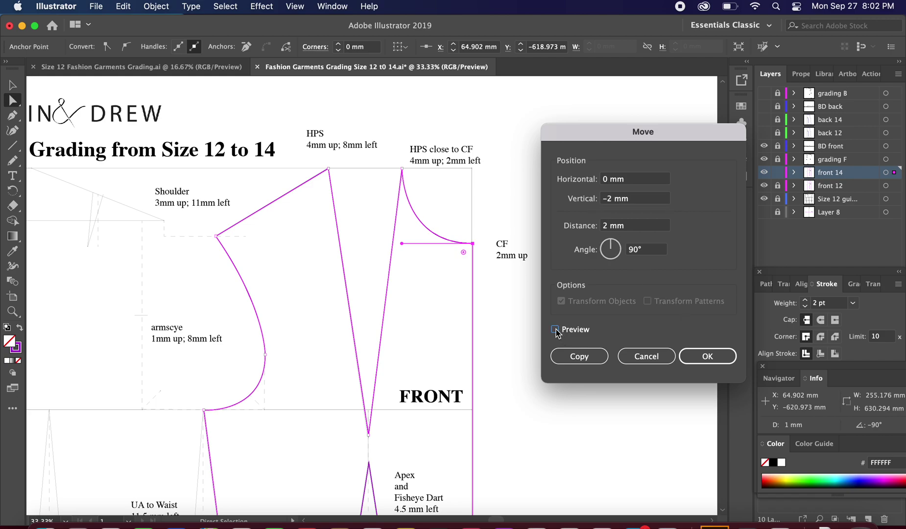
click(555, 329)
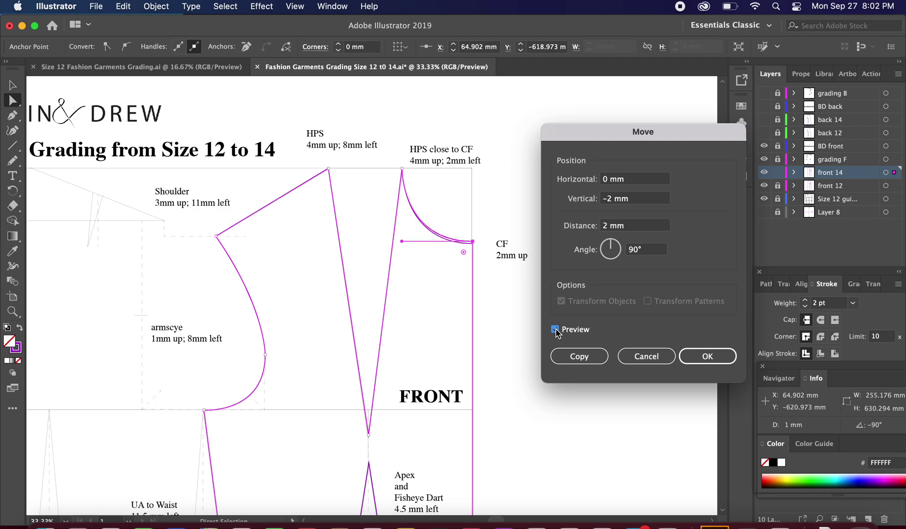
click(555, 330)
click(555, 329)
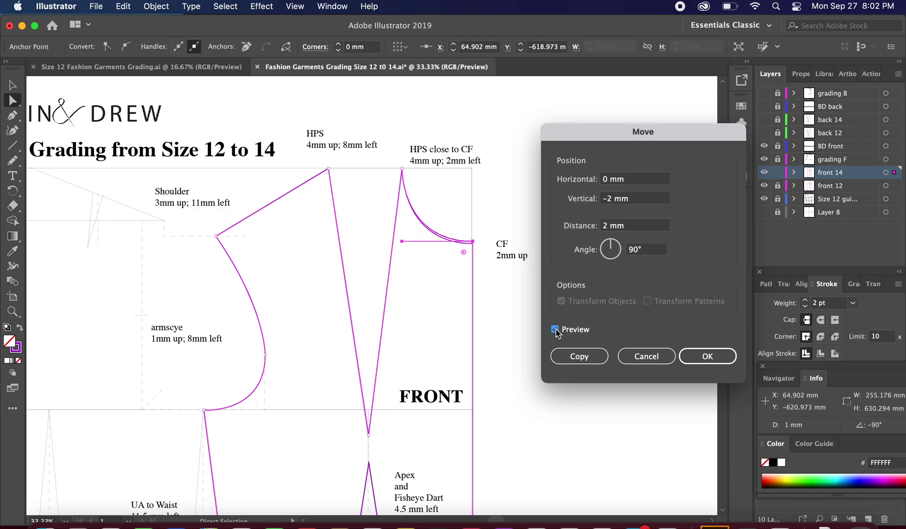
click(717, 356)
click(564, 324)
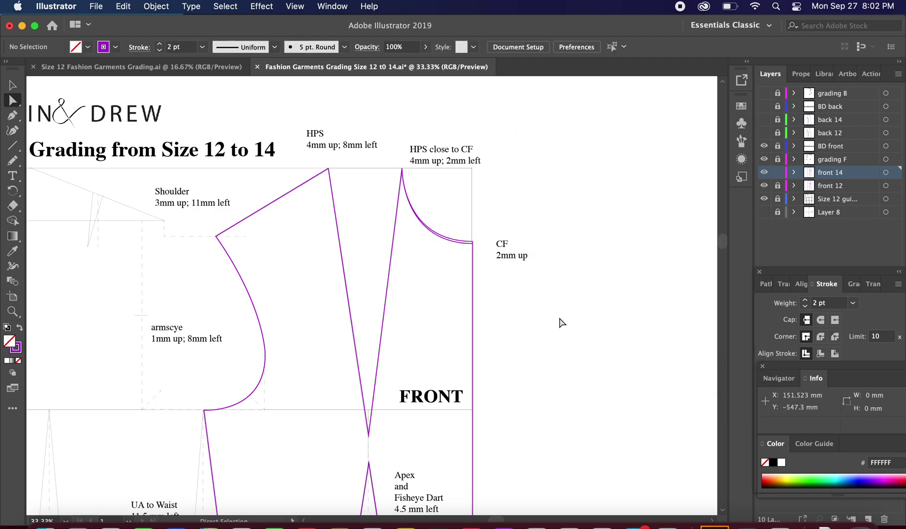
Move the HPS anchor point close to CF on front 14 by -2 mm horizontal and -4 mm vertical, and deselect the path
key(super+equal)
drag(524, 283, 523, 380)
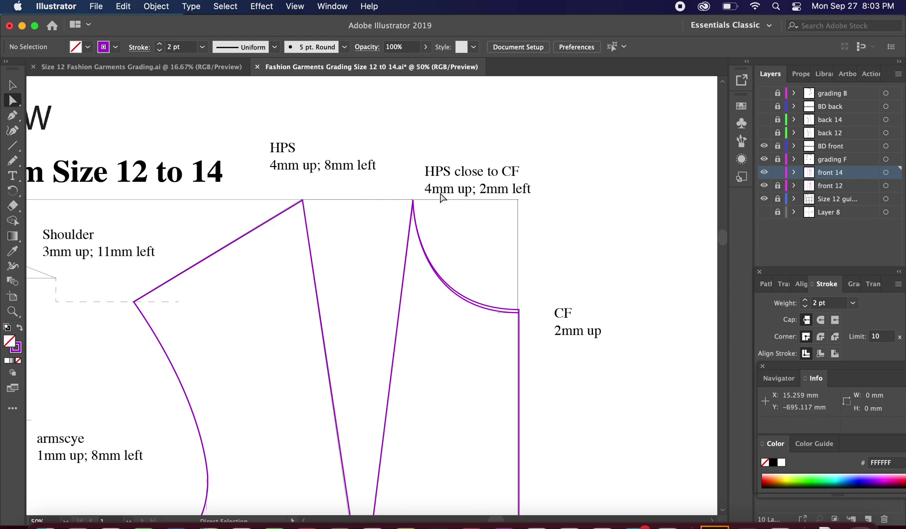
drag(387, 192, 430, 251)
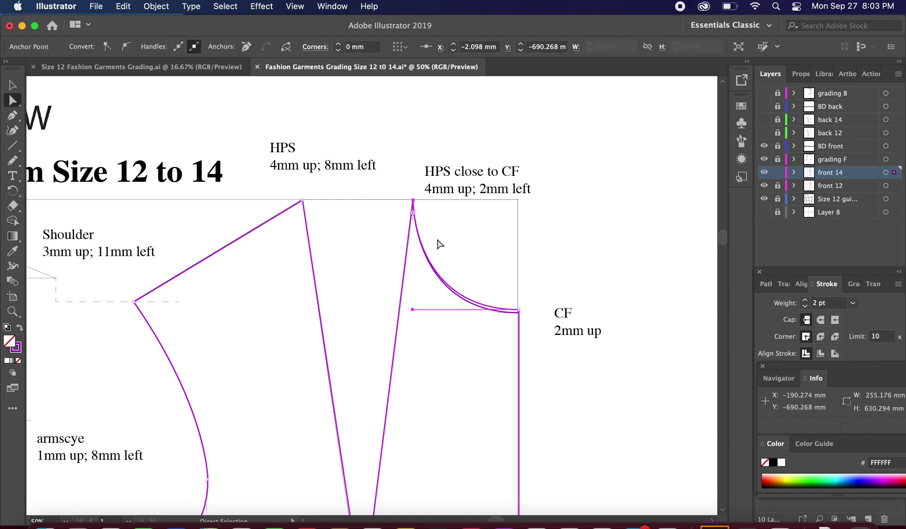
right_click(431, 238)
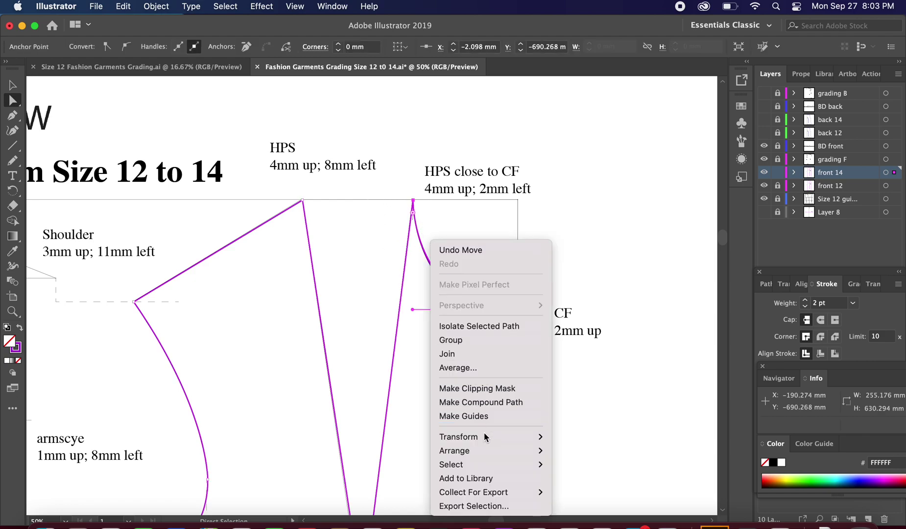
mouse_move(487, 435)
click(587, 416)
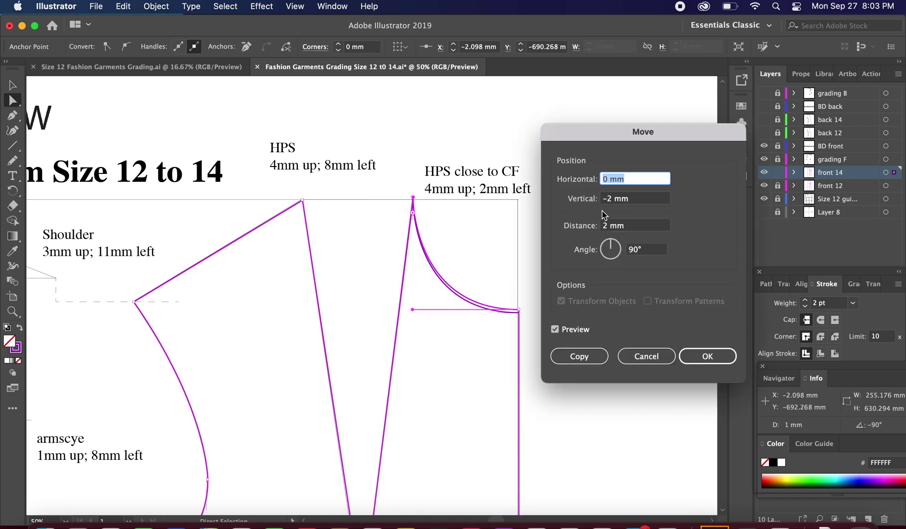
double_click(607, 201)
text(-4)
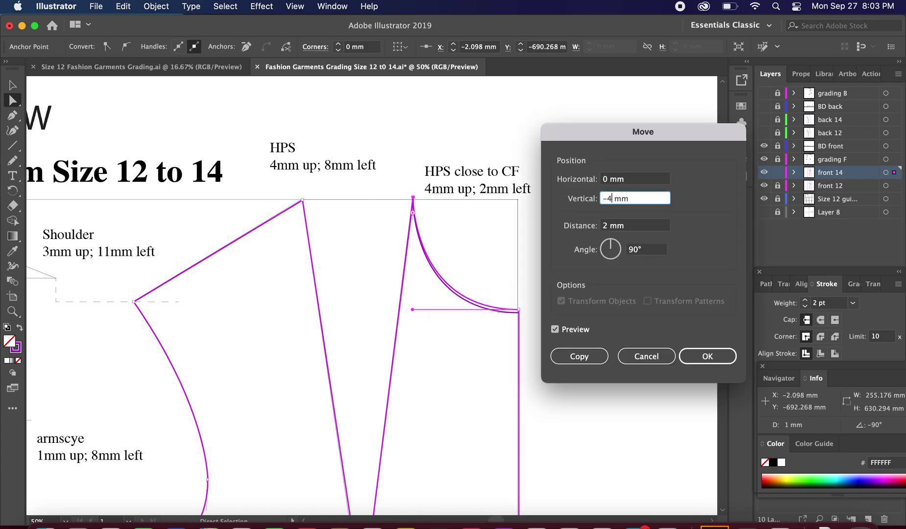
double_click(605, 179)
text(-2)
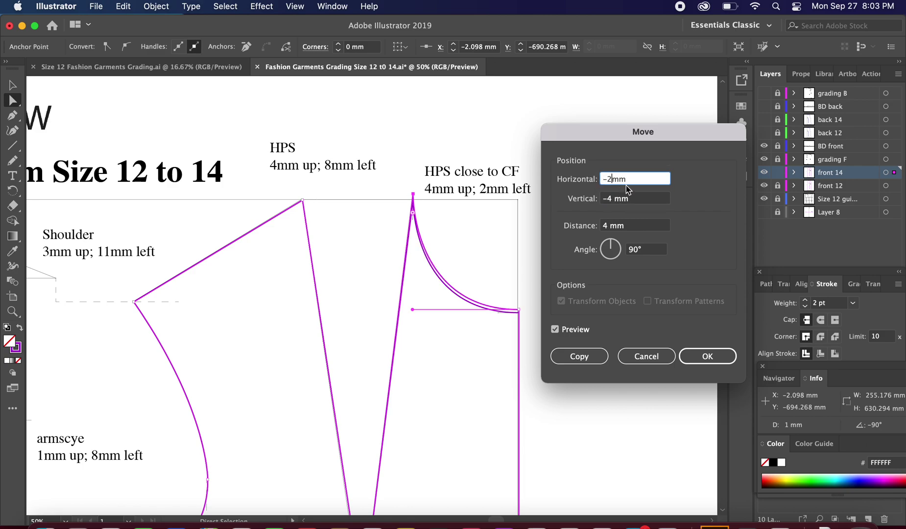
click(723, 368)
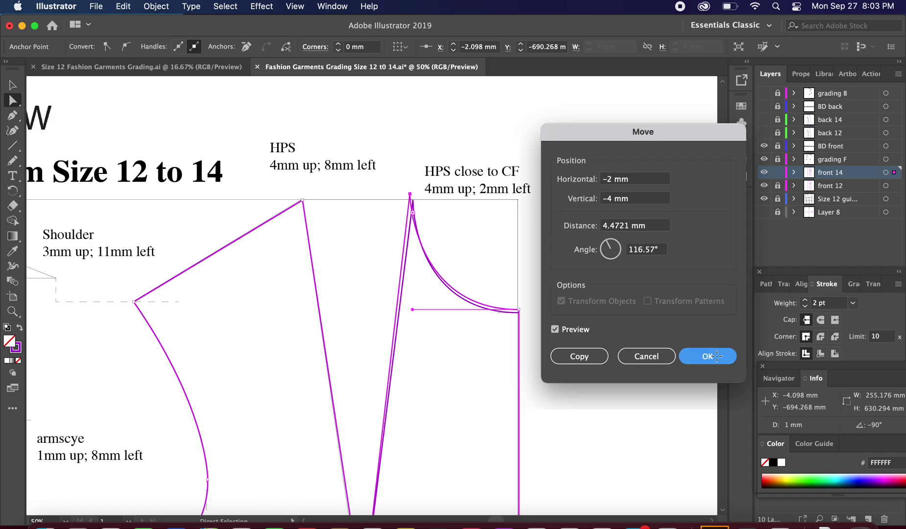
click(630, 286)
Move the HPS anchor point at the shoulder seam's upper end on front 14 by -8 mm horizontal and -4 mm vertical
scroll(582, 275, left, 5)
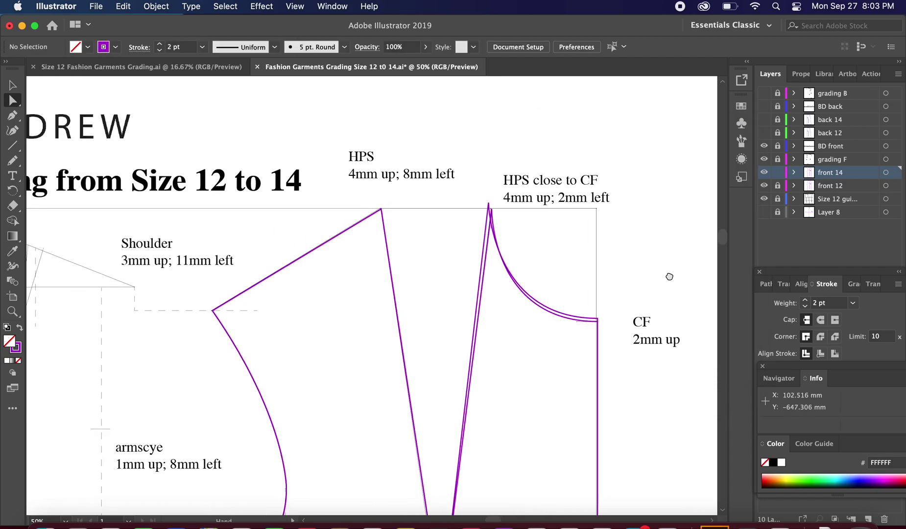
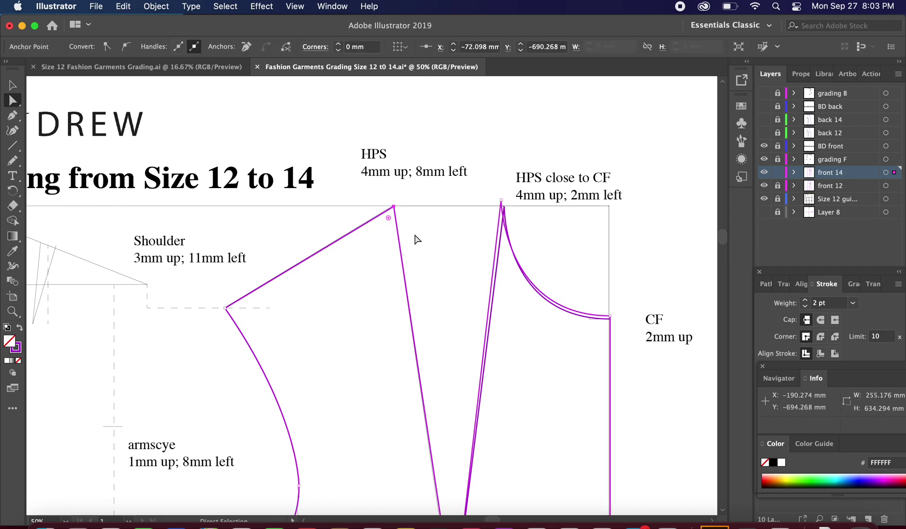
mouse_move(533, 433)
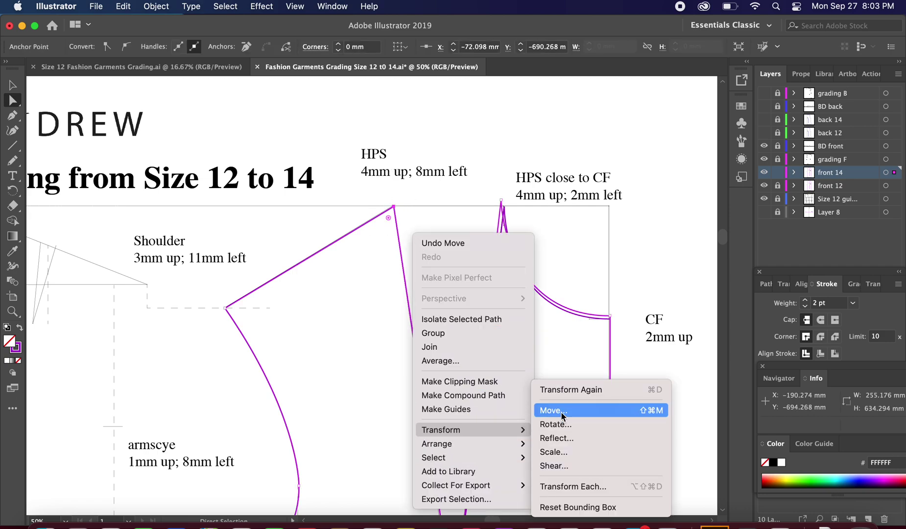
click(543, 410)
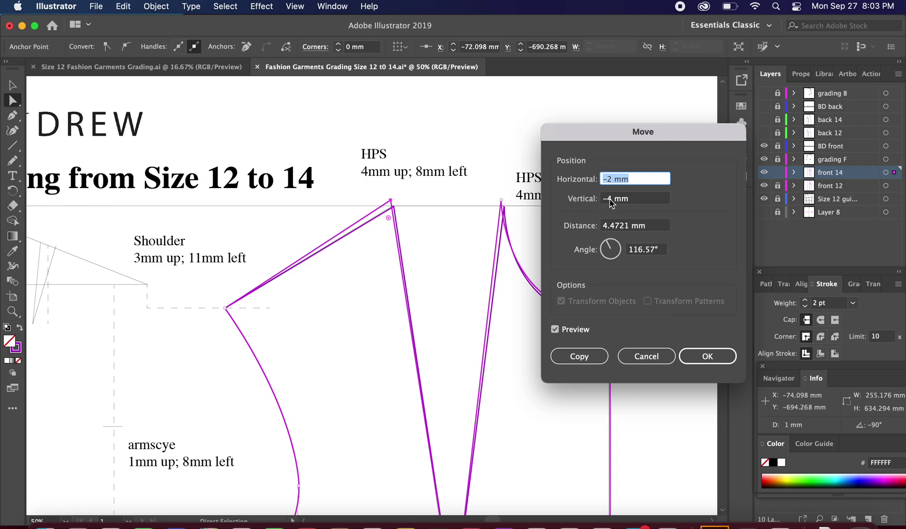
click(610, 201)
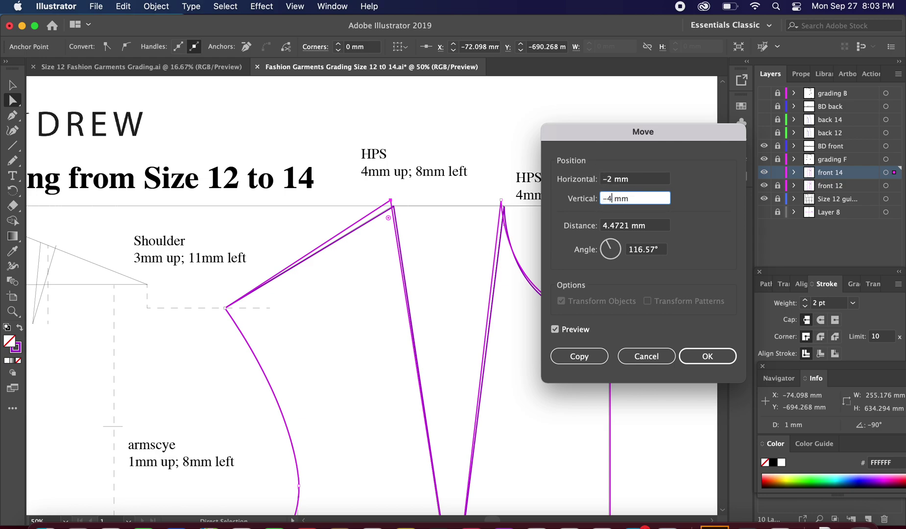
drag(603, 180, 611, 181)
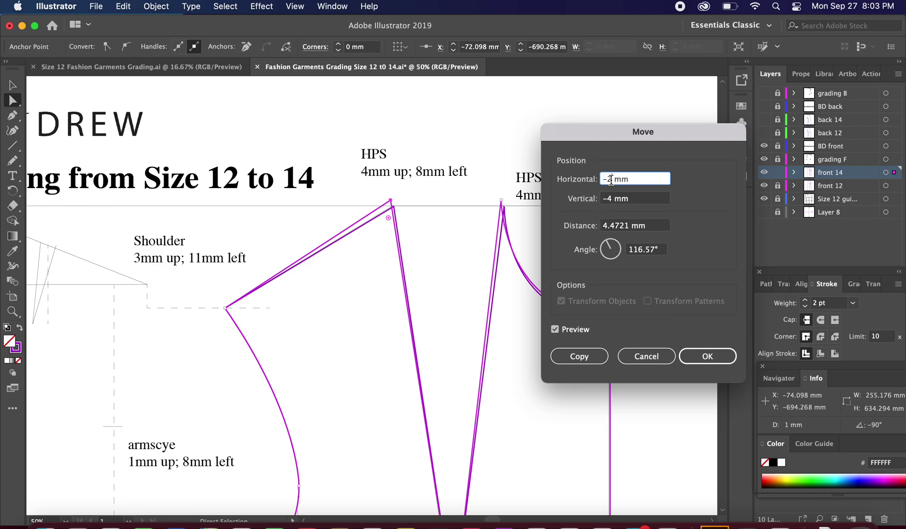
key(BackSpace)
text(8)
click(706, 355)
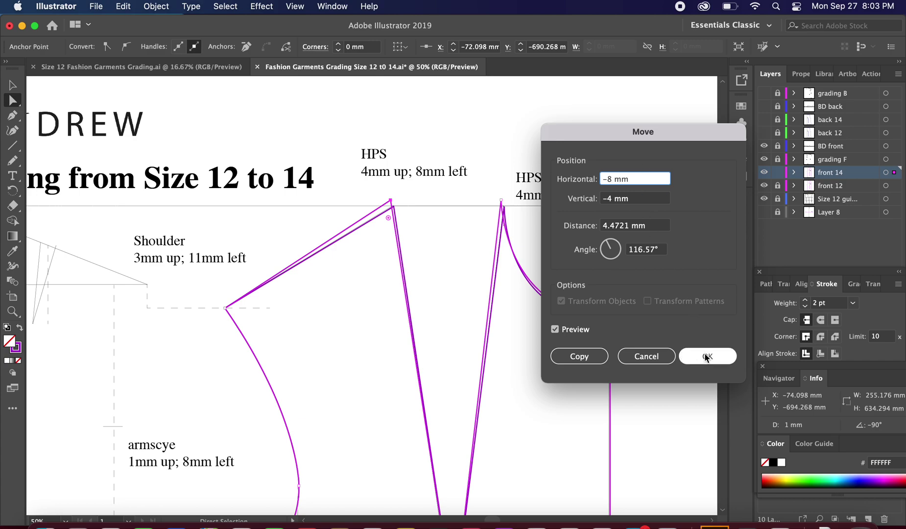
scroll(546, 337, down, 3)
scroll(546, 338, left, 2)
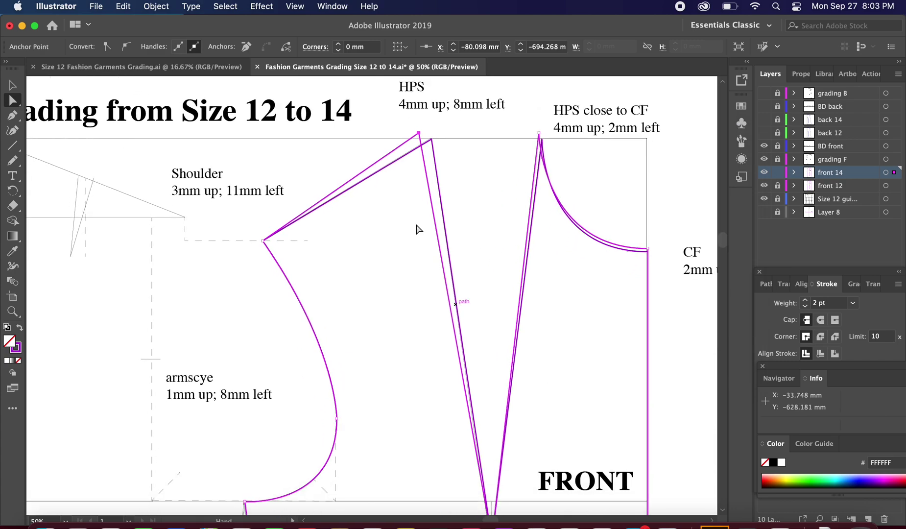
Move the shoulder anchor point at the armhole's upper end on front 14 by -11 mm horizontal and -3 mm vertical
drag(226, 217, 290, 270)
right_click(289, 271)
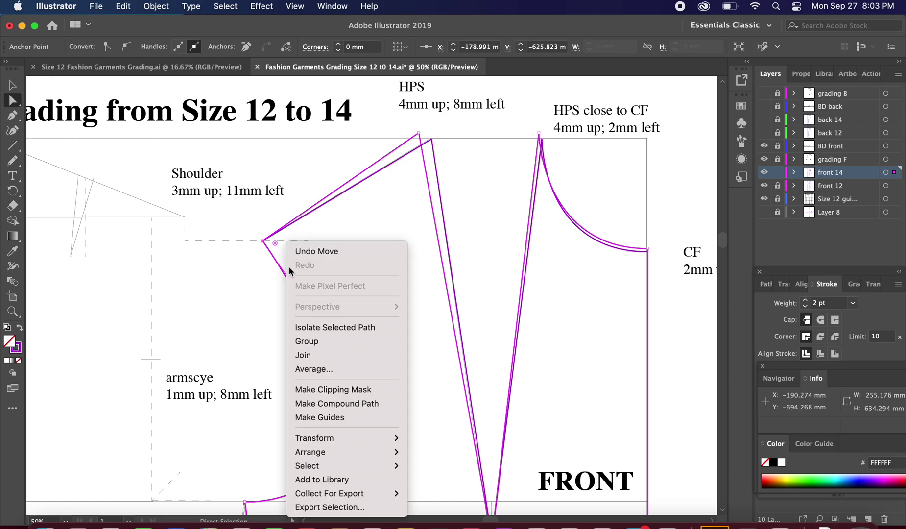
mouse_move(390, 438)
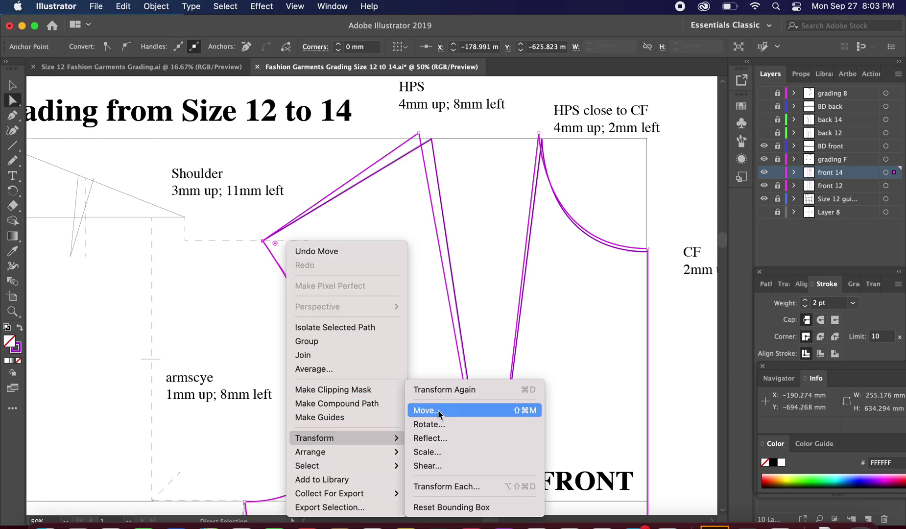
click(438, 411)
click(611, 201)
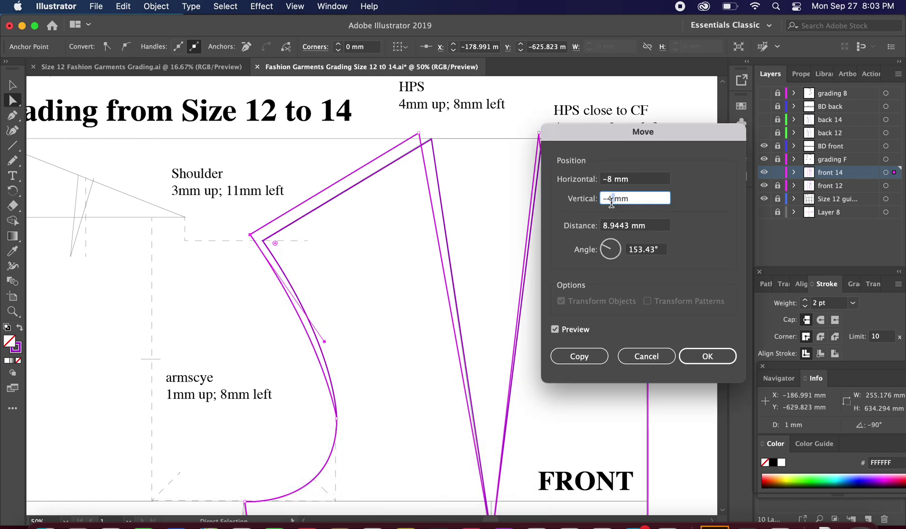
key(BackSpace)
key(BackSpace)
click(611, 181)
key(BackSpace)
text(11)
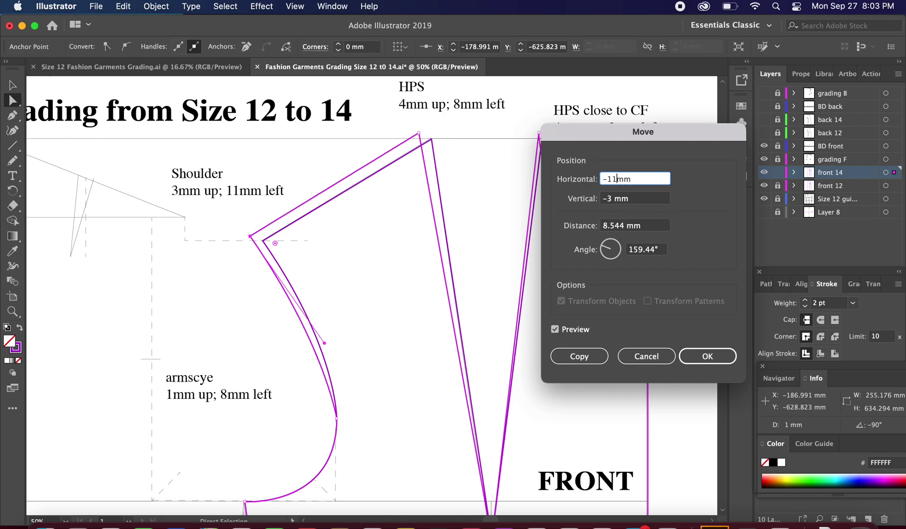
click(717, 358)
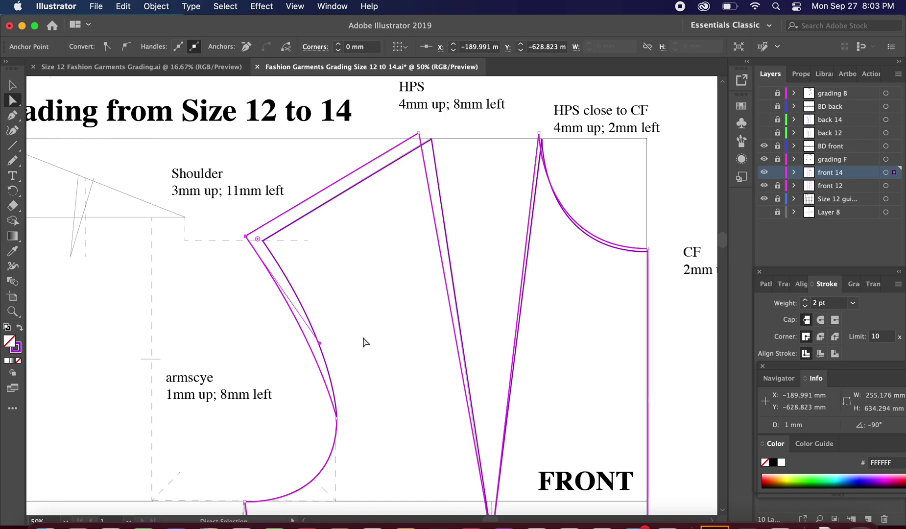
Move the armscye curve anchor point on front 14 by -8 mm horizontal and -1 mm vertical, and deselect the path
scroll(364, 342, down, 5)
drag(309, 300, 387, 347)
right_click(375, 347)
mouse_move(443, 437)
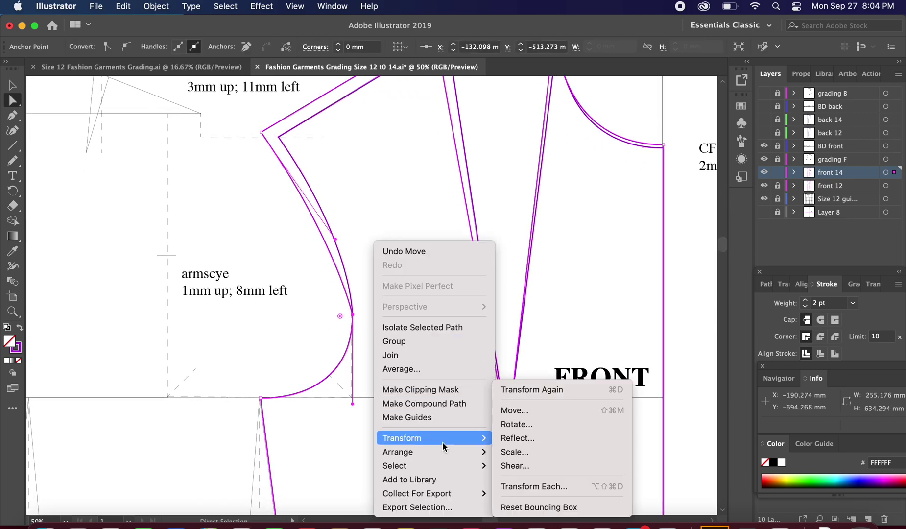
click(539, 413)
click(609, 201)
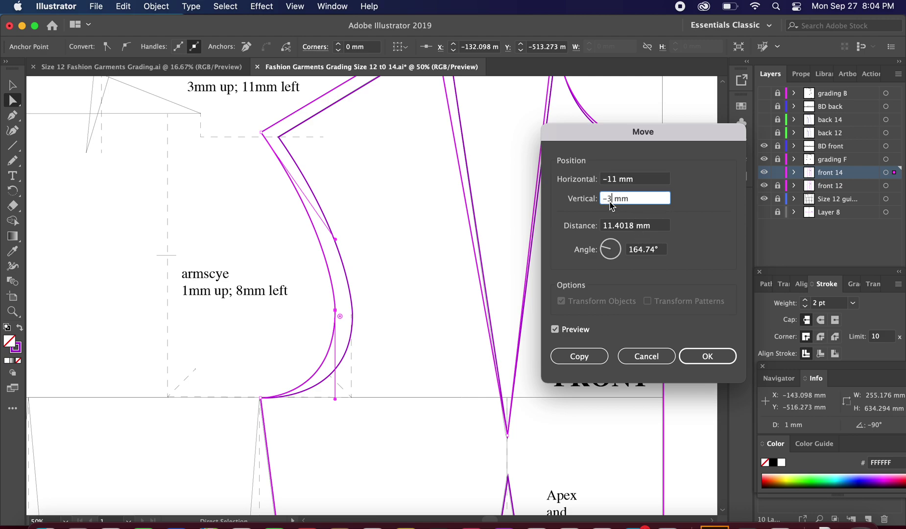
key(BackSpace)
text(1)
double_click(613, 179)
text(8)
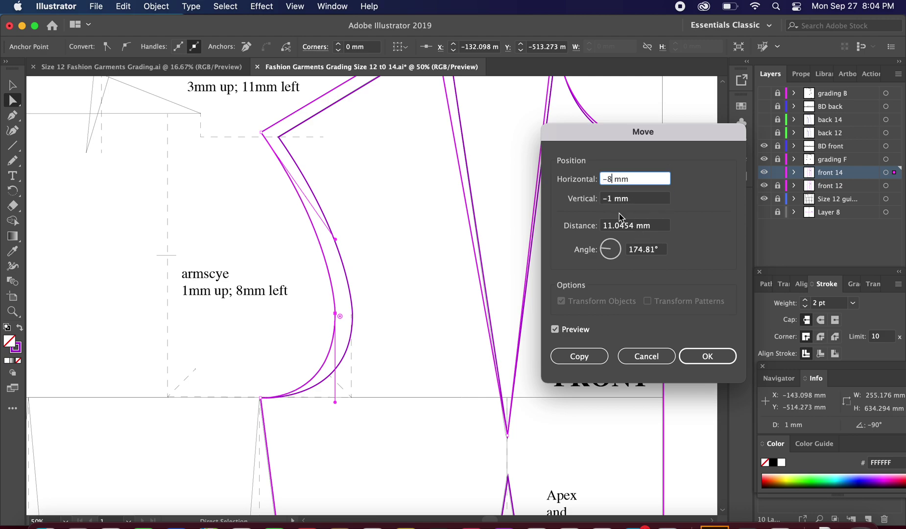
click(705, 356)
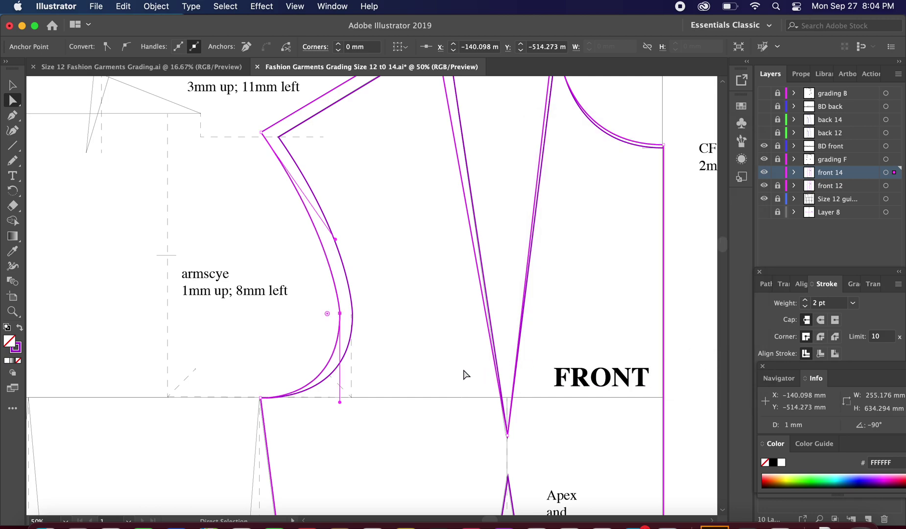
scroll(465, 374, down, 4)
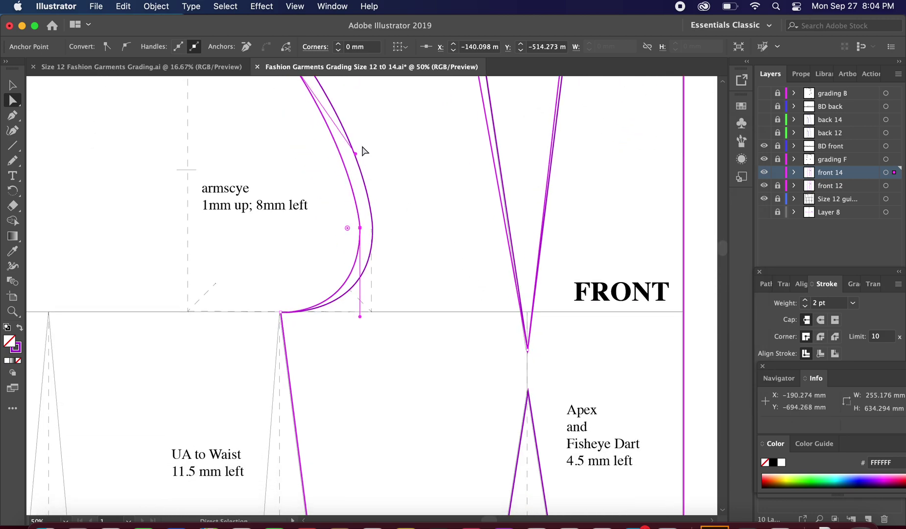
click(420, 293)
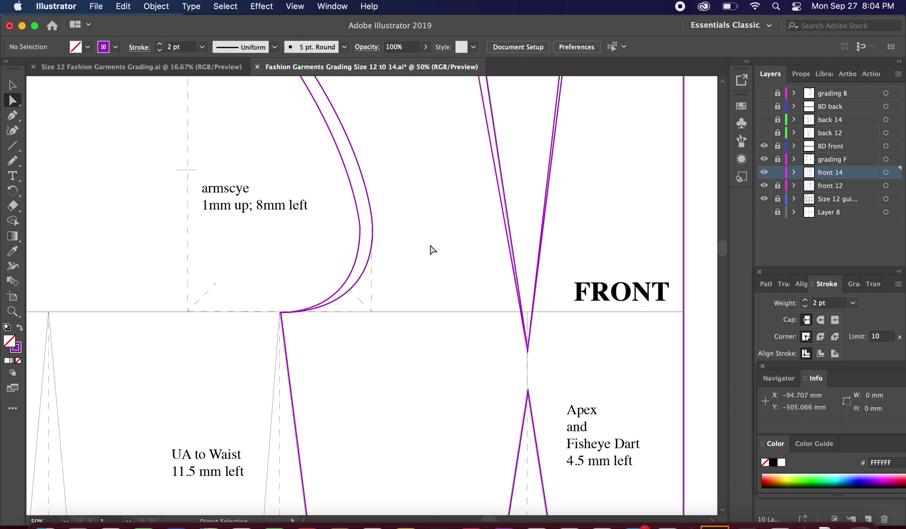
Move the underarm and waist side seam anchor points on front 14 together by -11.5 mm horizontal and 0 mm vertical, comparing the preview before applying
scroll(278, 304, down, 1)
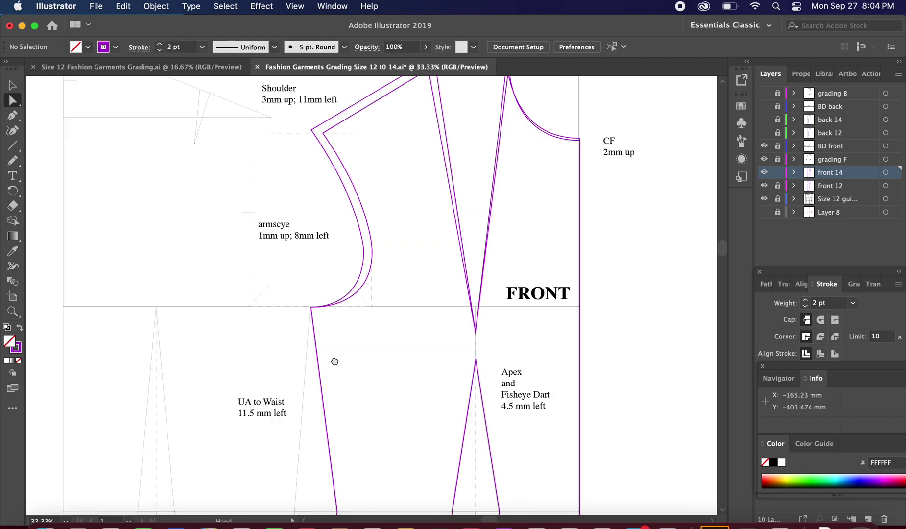
scroll(334, 360, down, 3)
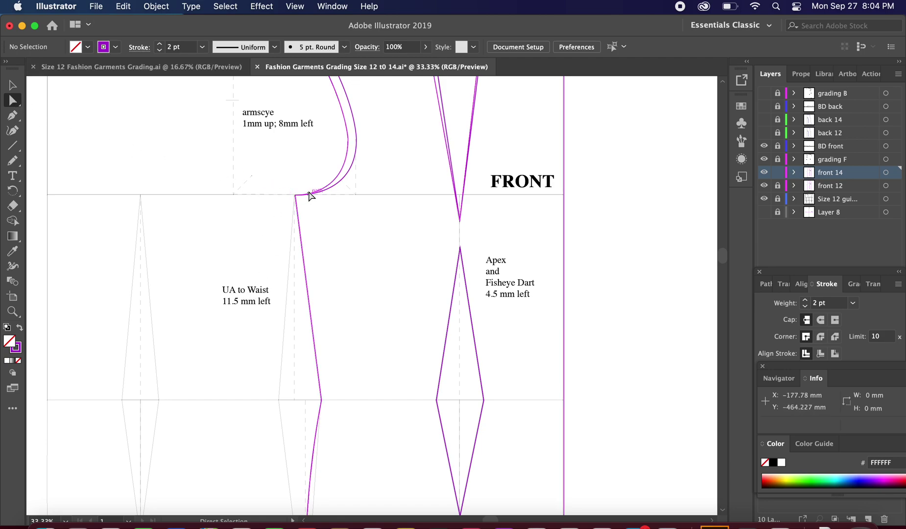
drag(267, 176, 326, 409)
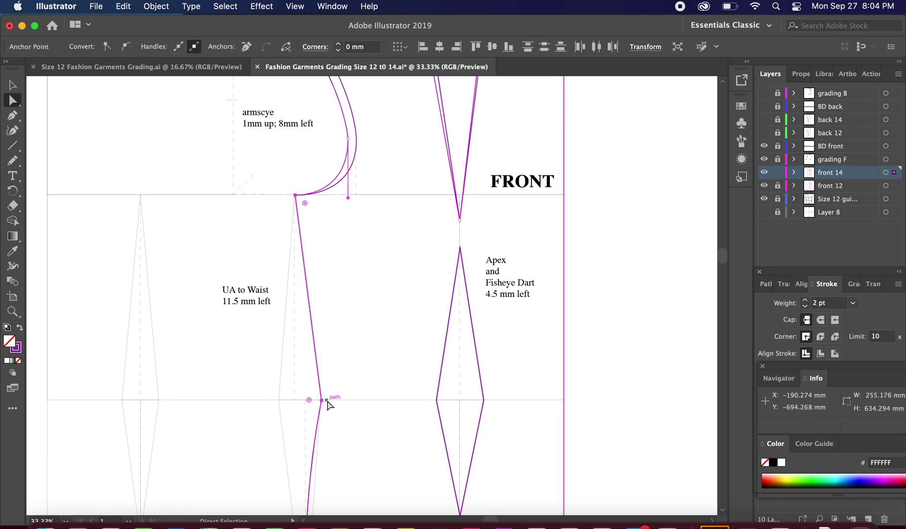
scroll(323, 408, down, 3)
scroll(363, 412, up, 3)
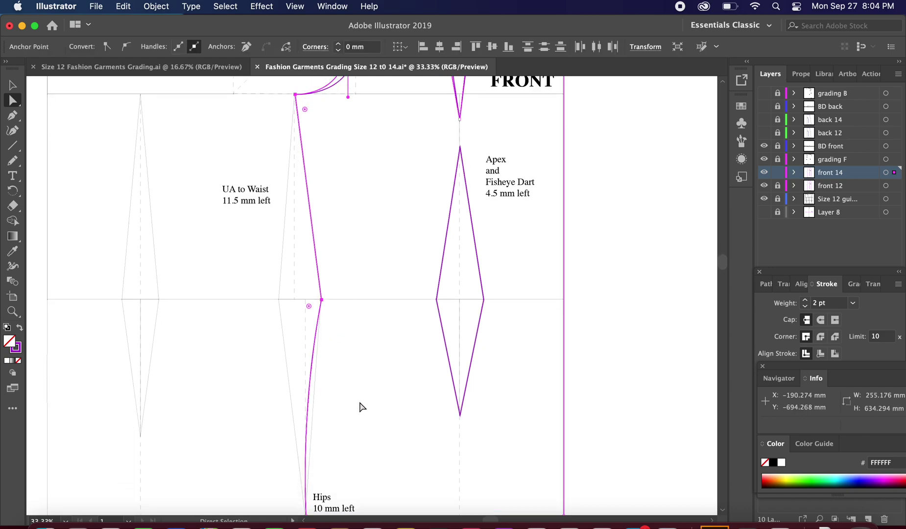
right_click(310, 267)
mouse_move(405, 438)
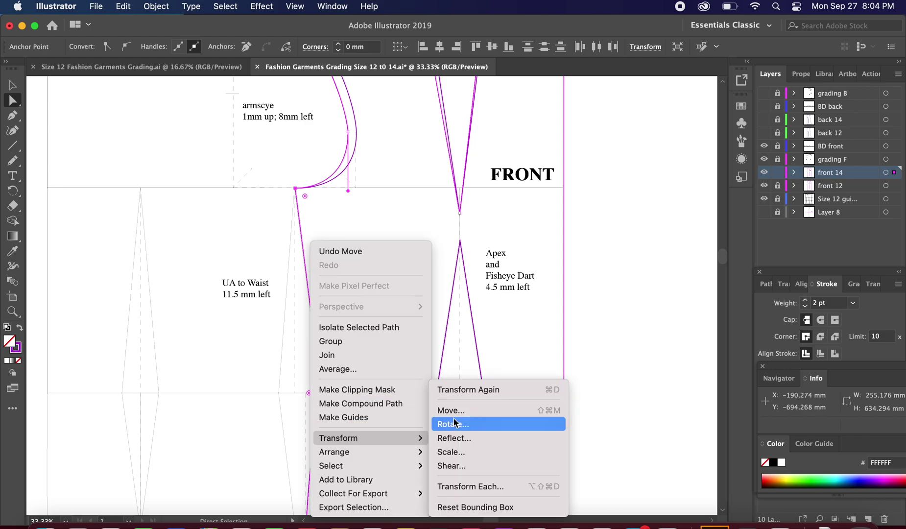
click(458, 417)
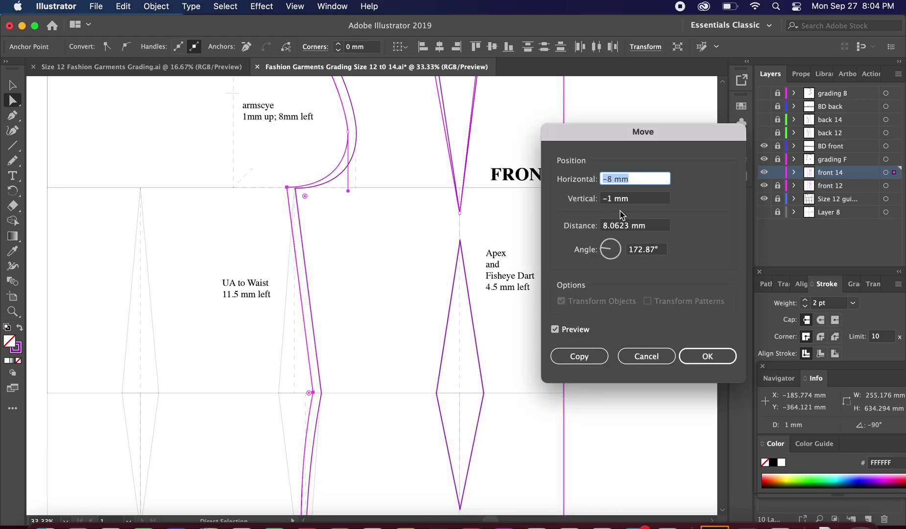
drag(612, 180, 599, 179)
text(-11.5)
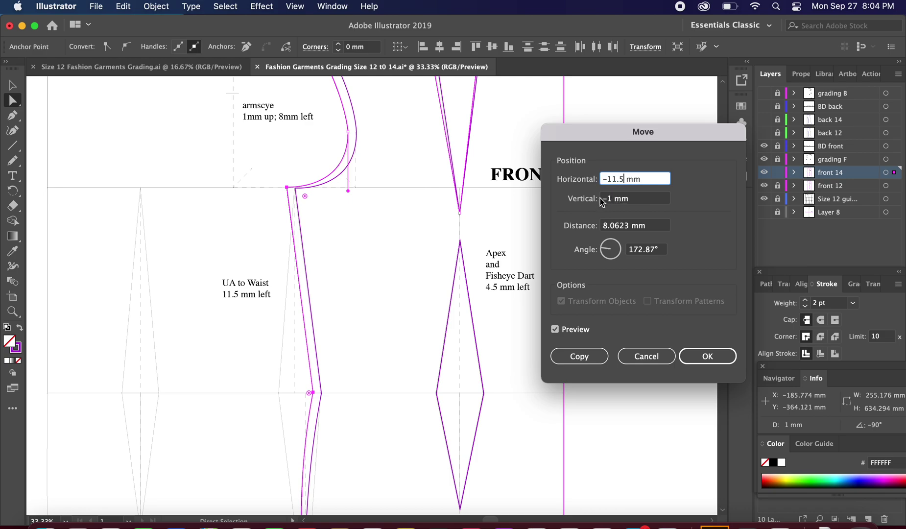
drag(602, 199, 608, 201)
key(Right)
key(shift+Right)
key(BackSpace)
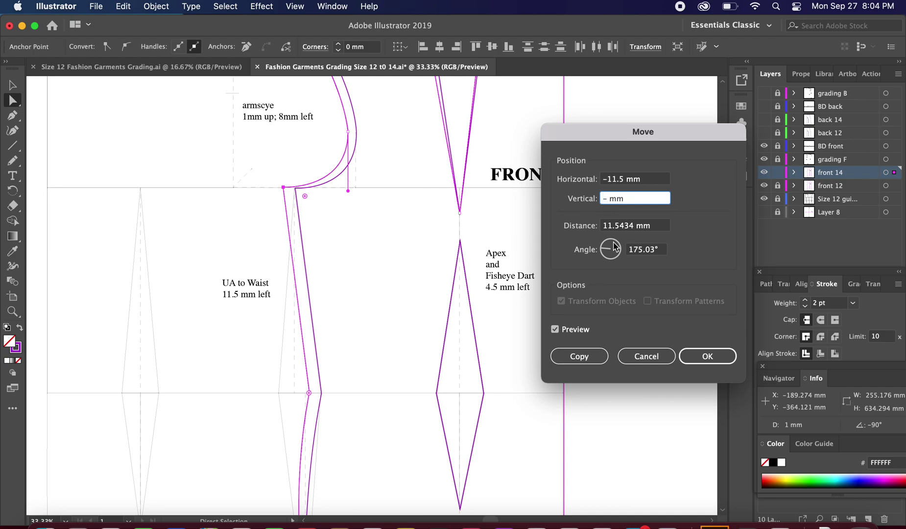
key(BackSpace)
text(0)
click(557, 330)
click(555, 330)
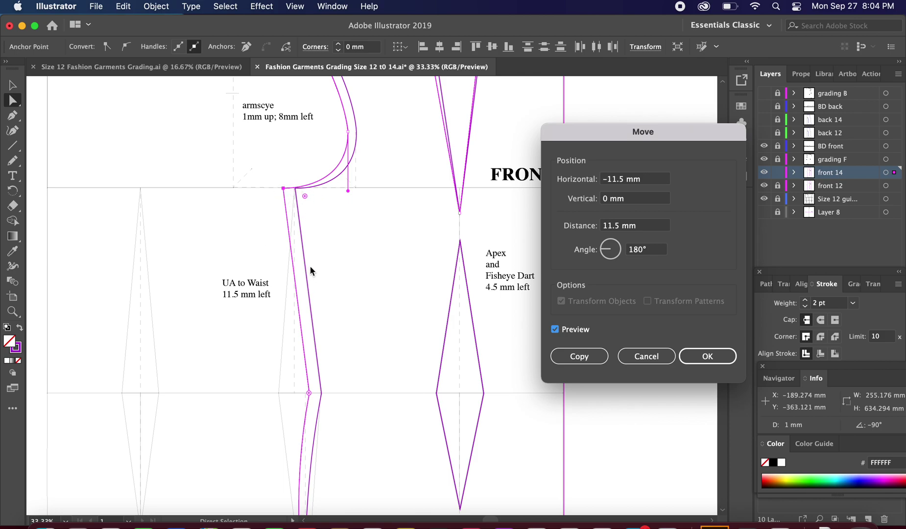
click(706, 358)
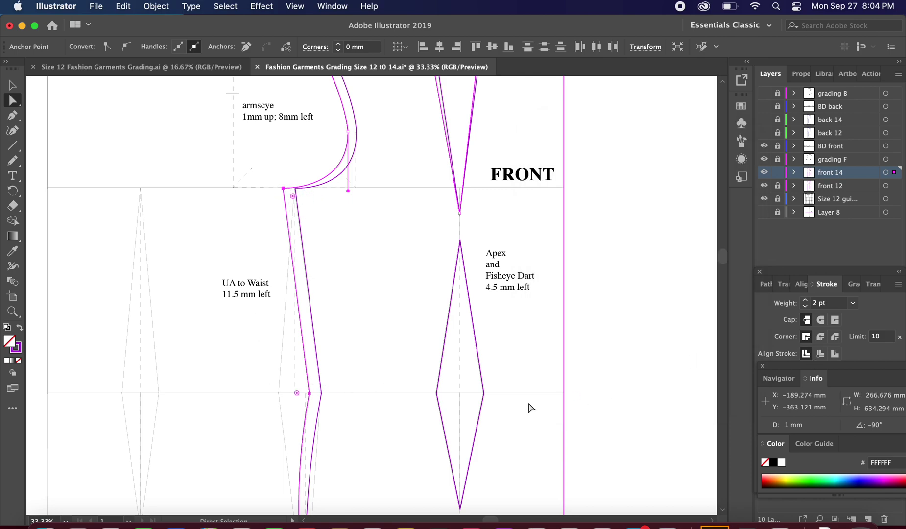
Move the hip anchor point at the side seam's lower end on front 14 by -10 mm horizontal, and deselect the path
drag(524, 402, 540, 204)
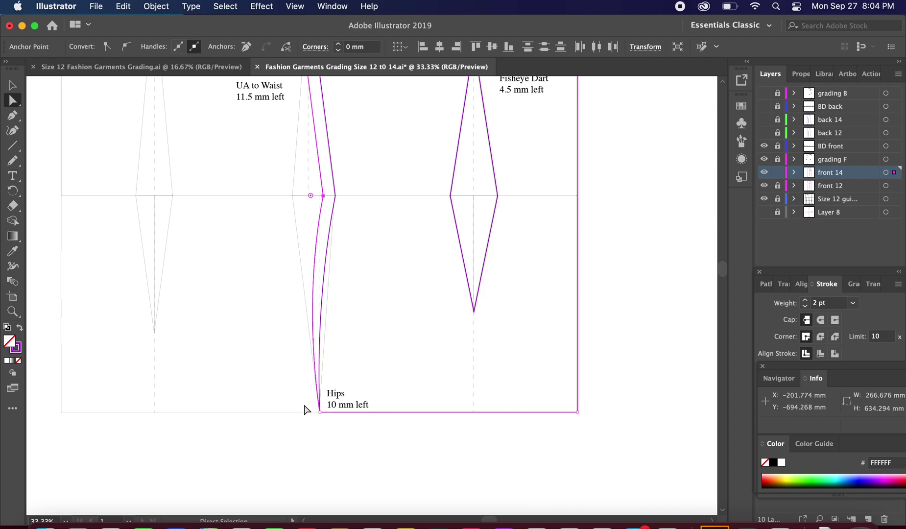
drag(351, 443, 282, 385)
right_click(297, 308)
mouse_move(358, 440)
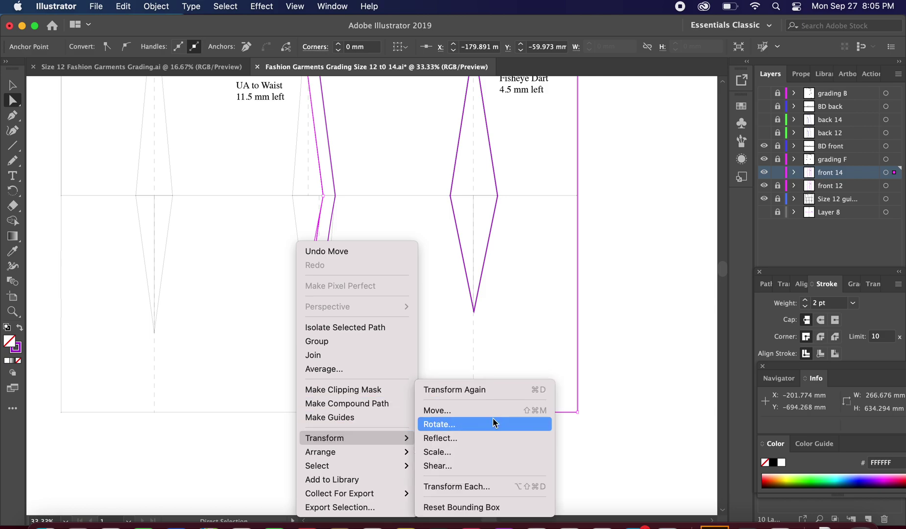
click(490, 410)
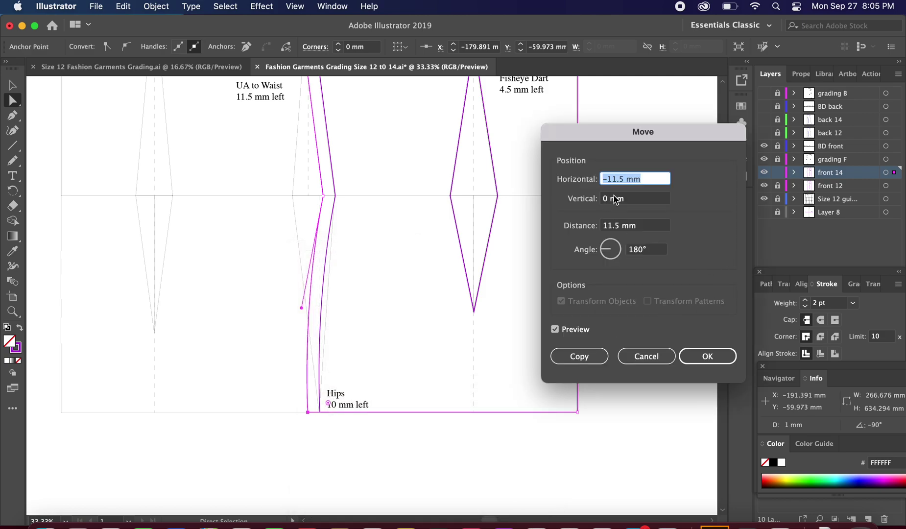
double_click(623, 181)
text(10)
click(684, 357)
drag(550, 306, 494, 431)
scroll(544, 352, up, 2)
key(super+minus)
scroll(553, 343, down, 5)
drag(620, 275, 497, 453)
click(544, 283)
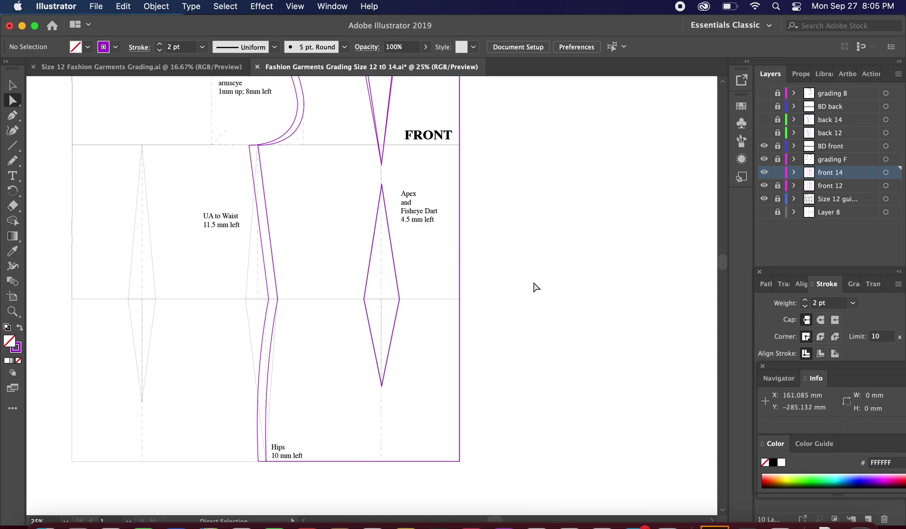
Move the apex point and the whole fisheye dart on front 14 by -4.5 mm horizontal, comparing the preview before applying, and deselect them
drag(424, 405, 353, 158)
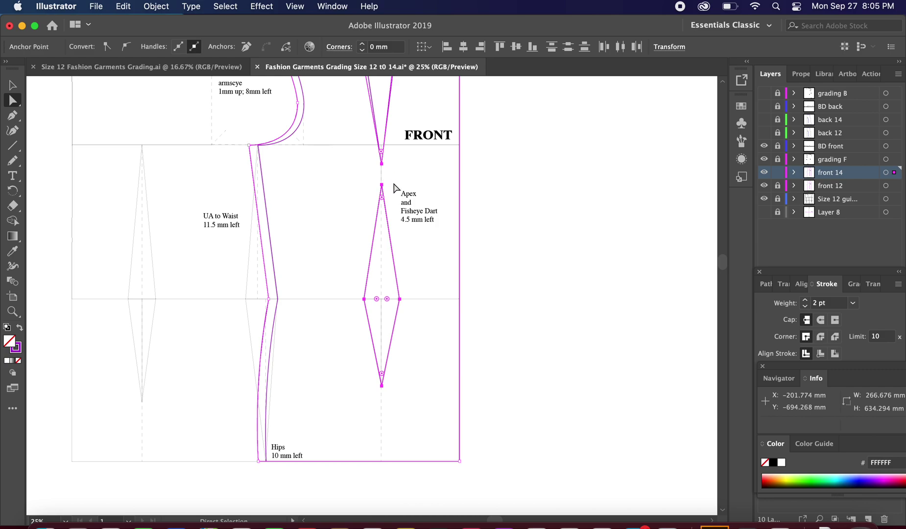
right_click(402, 240)
mouse_move(455, 421)
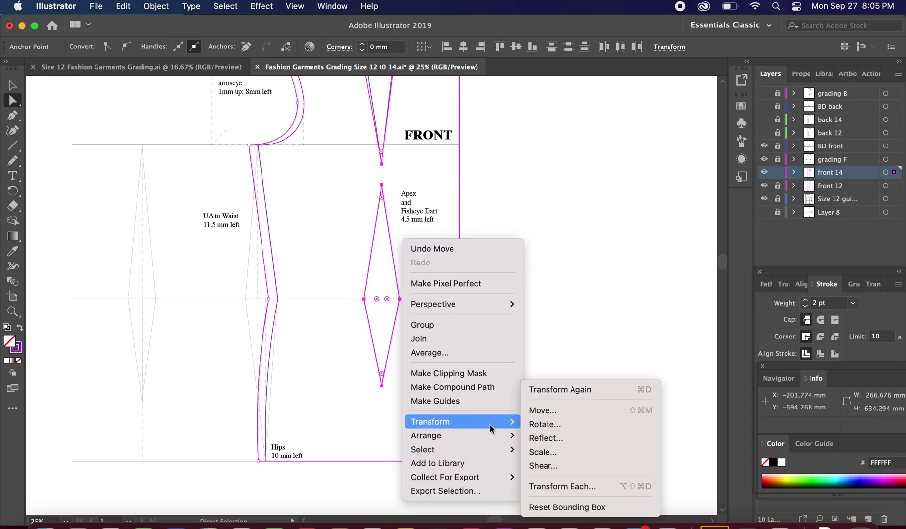
click(543, 412)
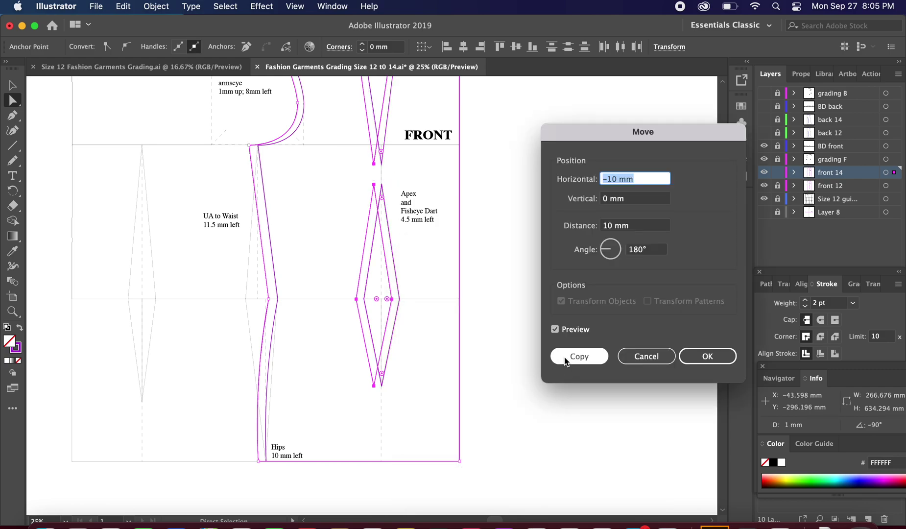
click(612, 179)
key(BackSpace)
key(BackSpace)
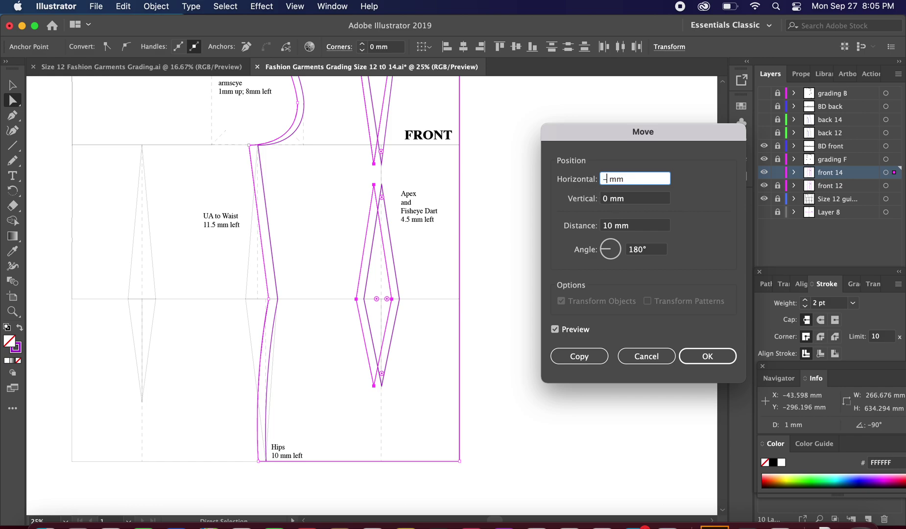
text(4.5)
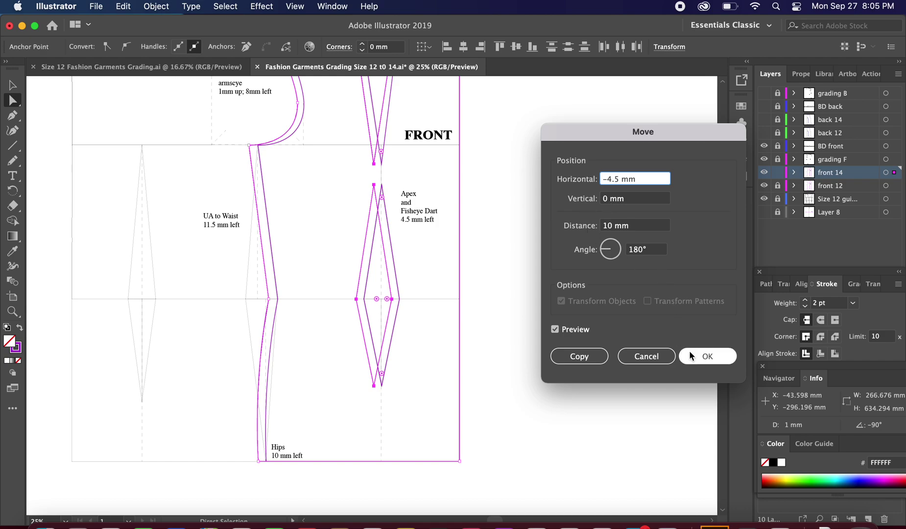
click(555, 330)
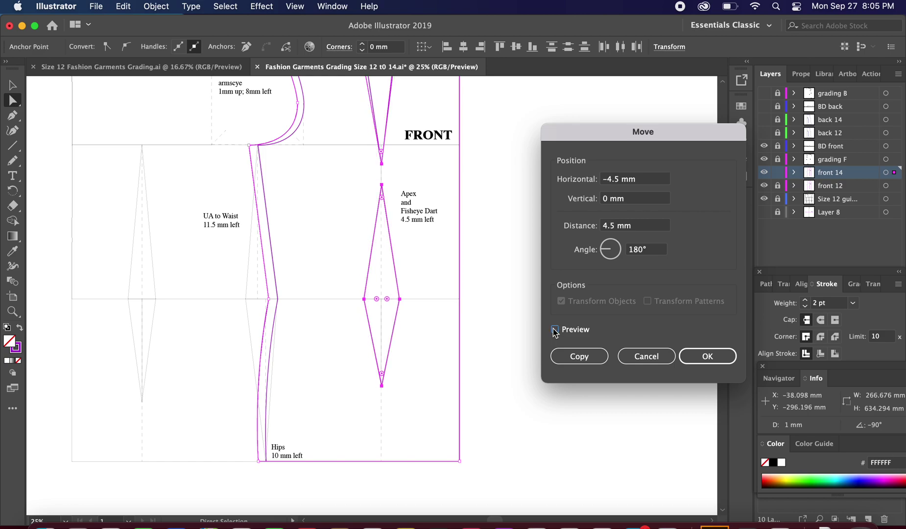
click(555, 330)
click(555, 330)
click(555, 330)
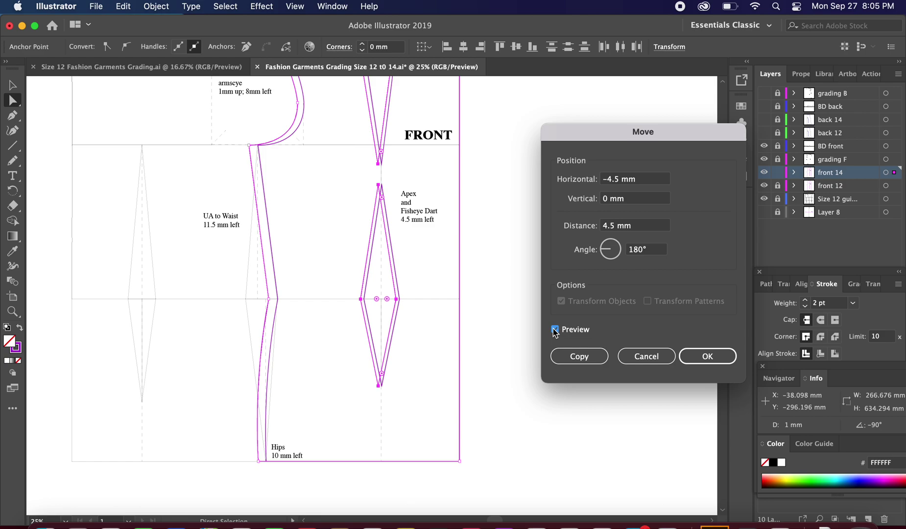
click(700, 362)
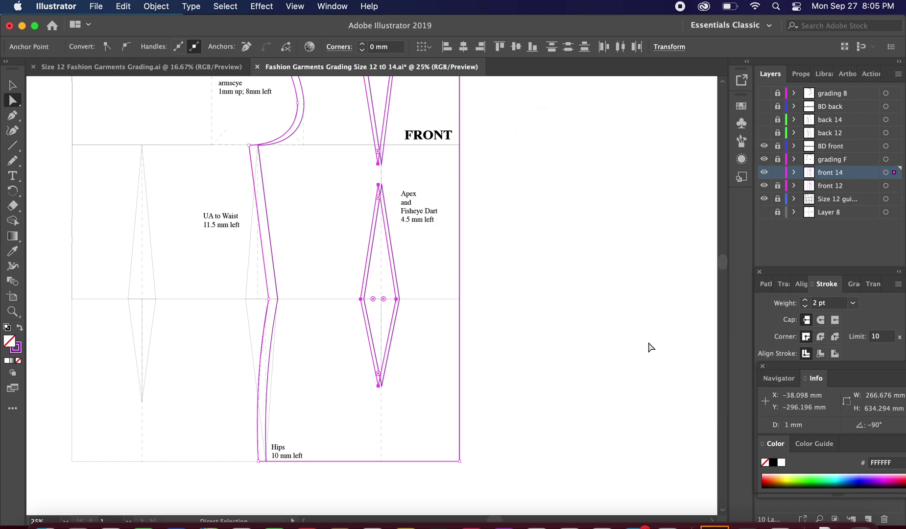
drag(485, 201, 509, 285)
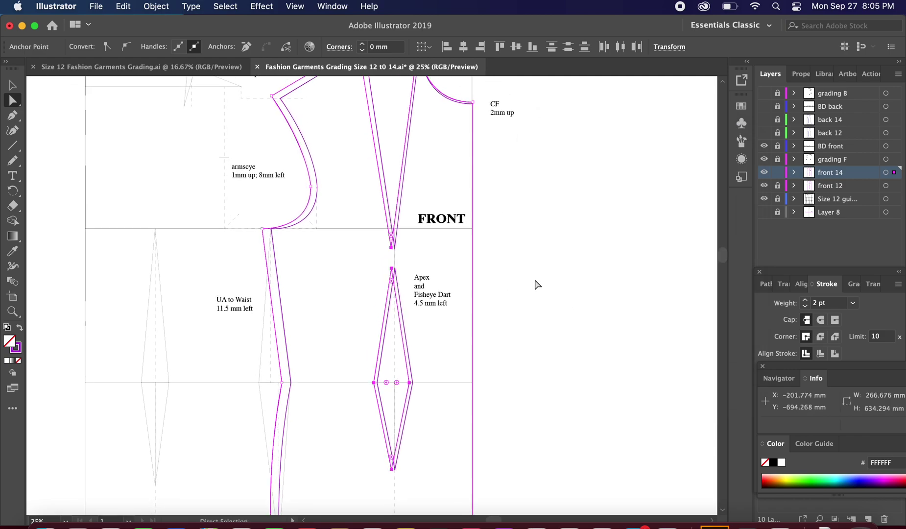
drag(522, 243, 514, 302)
click(495, 112)
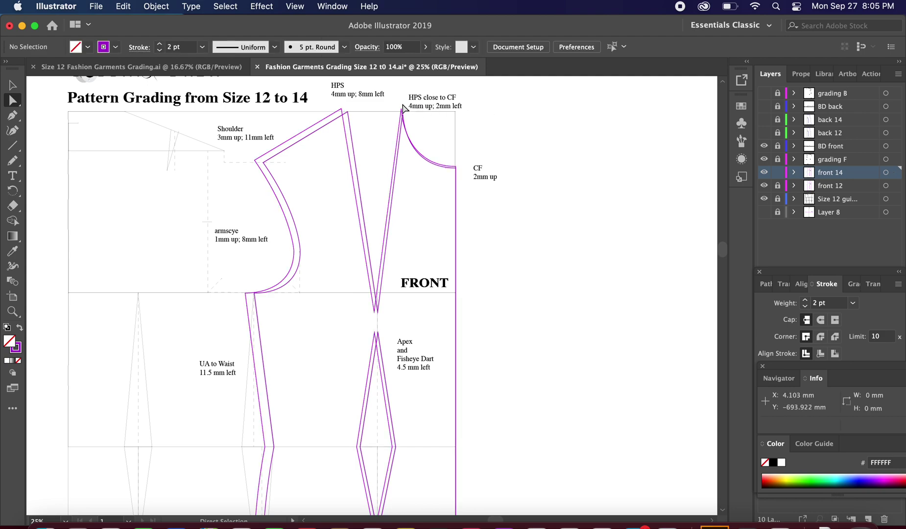
Show the back 12 and back 14 layers together with the visible front layers of the torso block
drag(376, 168, 378, 194)
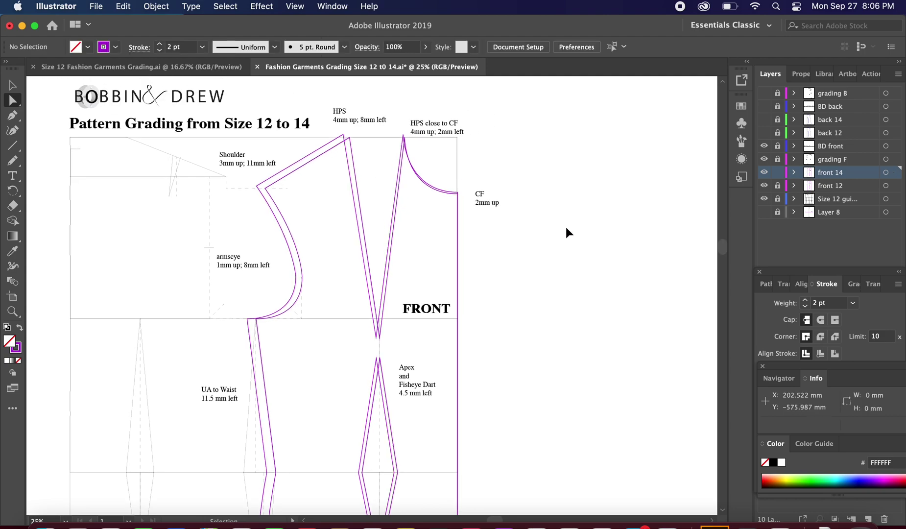
key(super+minus)
drag(547, 253, 540, 204)
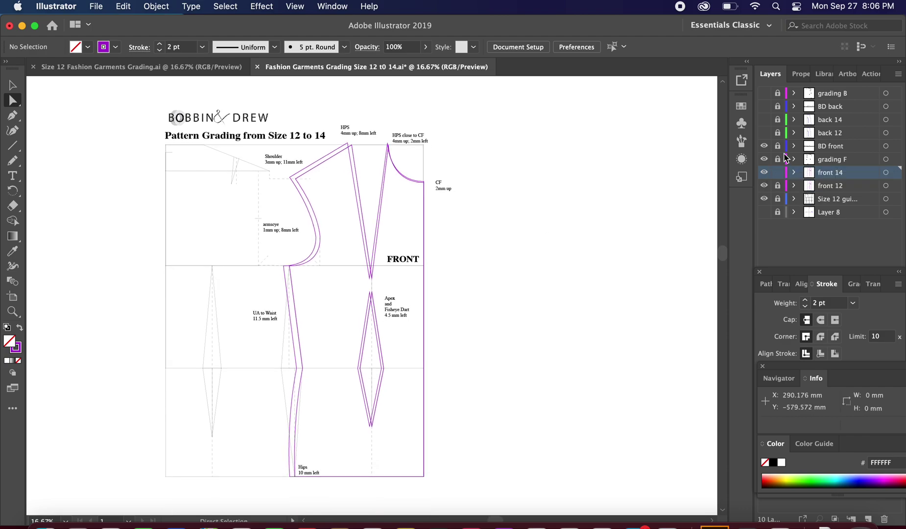
click(764, 131)
click(764, 120)
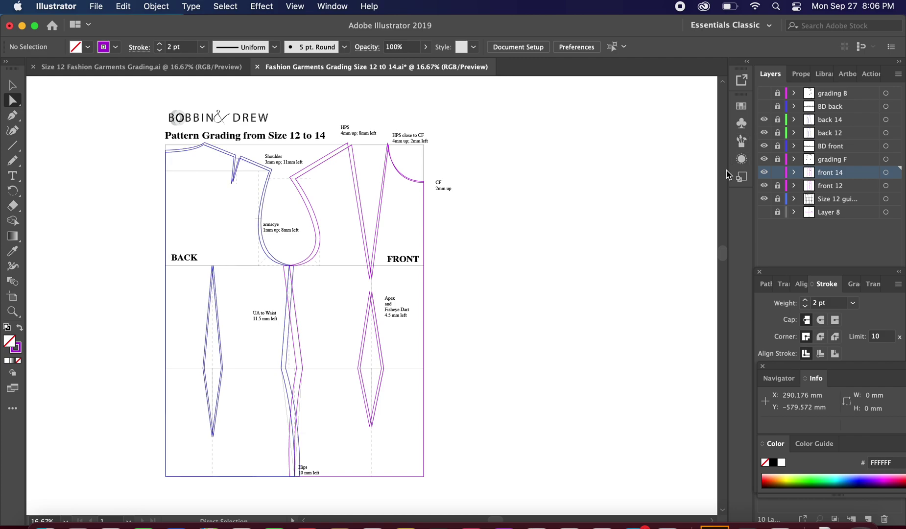
Examine the size 14 back and front outlines against the size 12 ones, from the neckline and shoulders down to the fisheye darts
scroll(485, 344, up, 1)
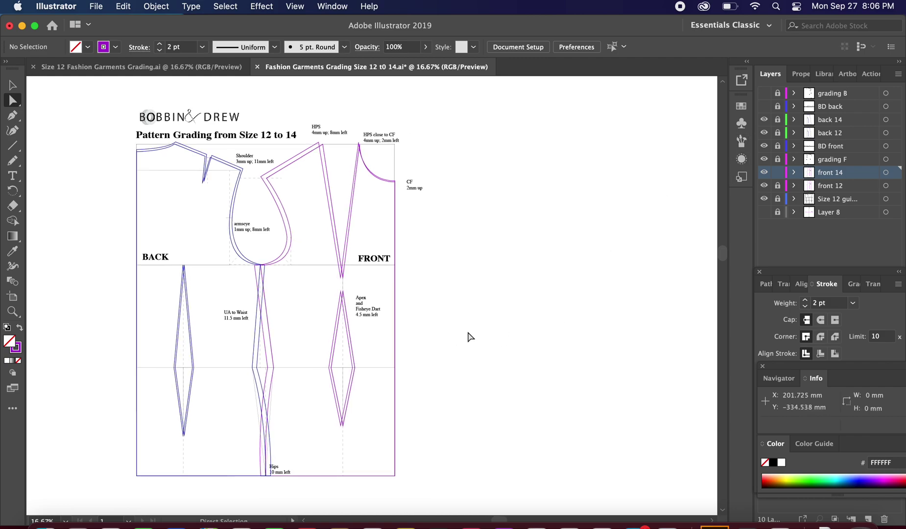
scroll(470, 337, up, 1)
scroll(469, 326, up, 3)
scroll(469, 325, left, 5)
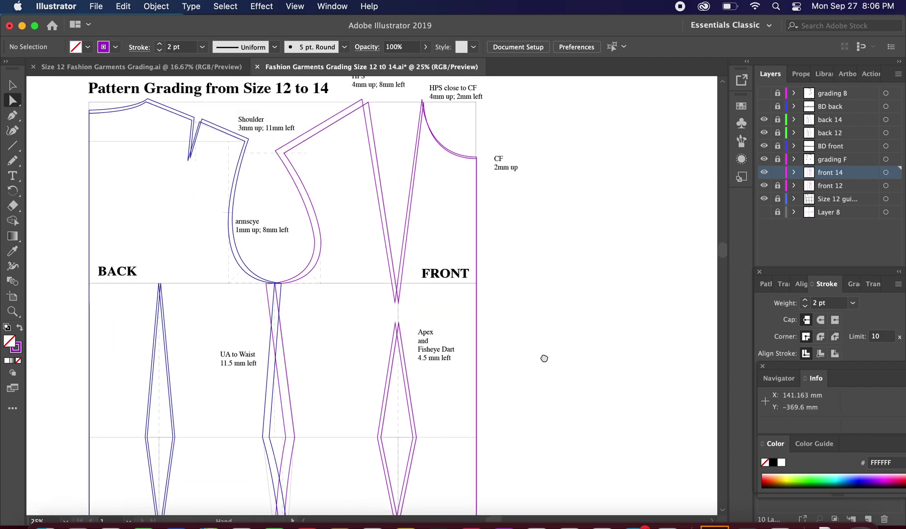
drag(370, 243, 361, 293)
scroll(510, 306, down, 5)
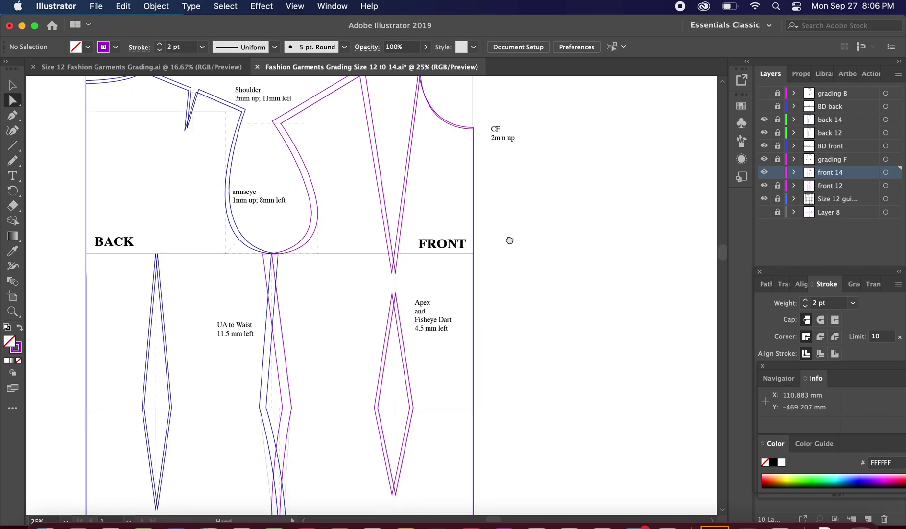
scroll(532, 364, down, 4)
key(space)
drag(528, 357, 529, 385)
drag(515, 279, 518, 354)
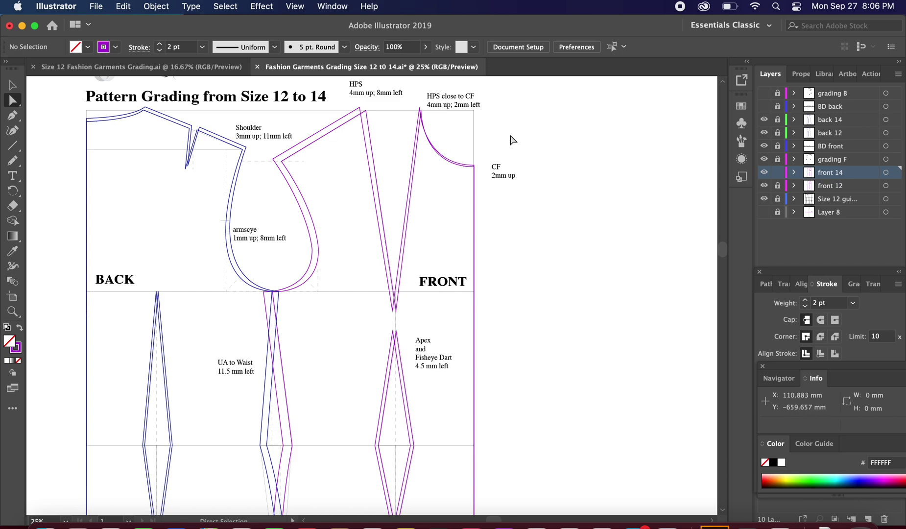
scroll(522, 146, up, 2)
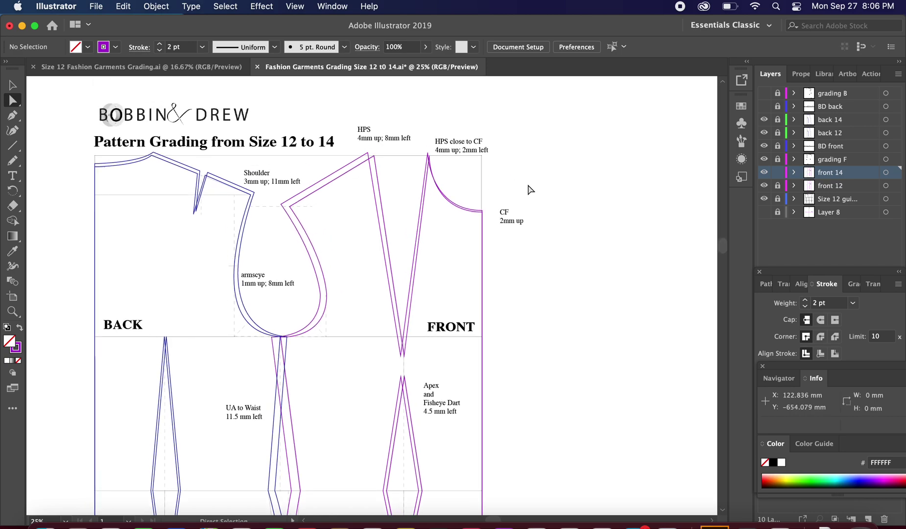